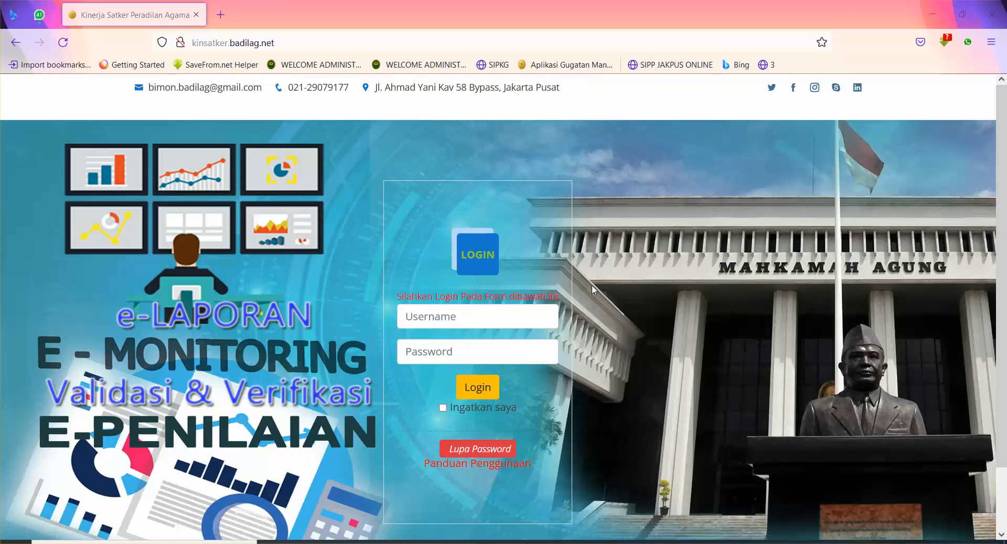
Step: Sign in to Kinsatker e-LAPORAN with a saved court-unit login from the browser's autofill list
{"action": "left_click", "coordinate": [526, 317]}
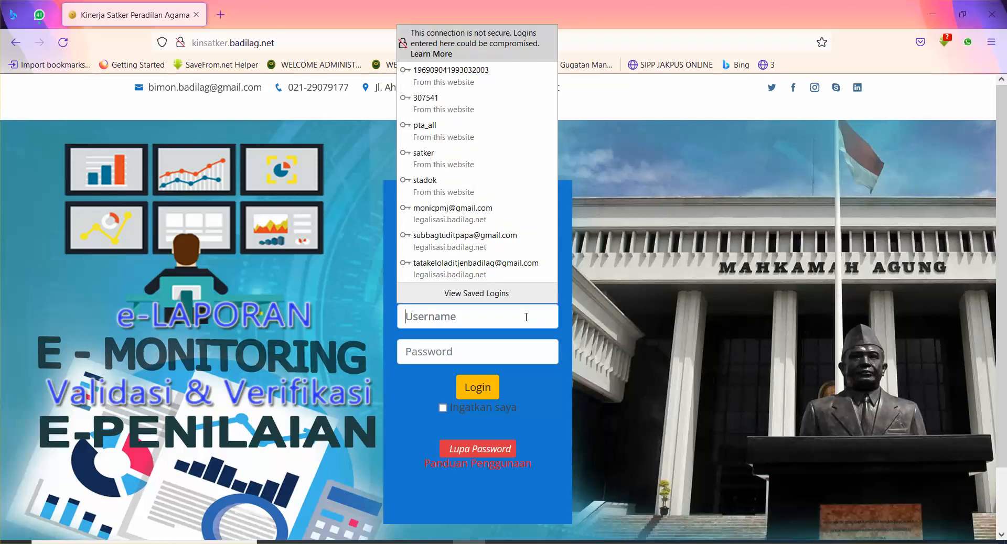
{"action": "type", "text": "3"}
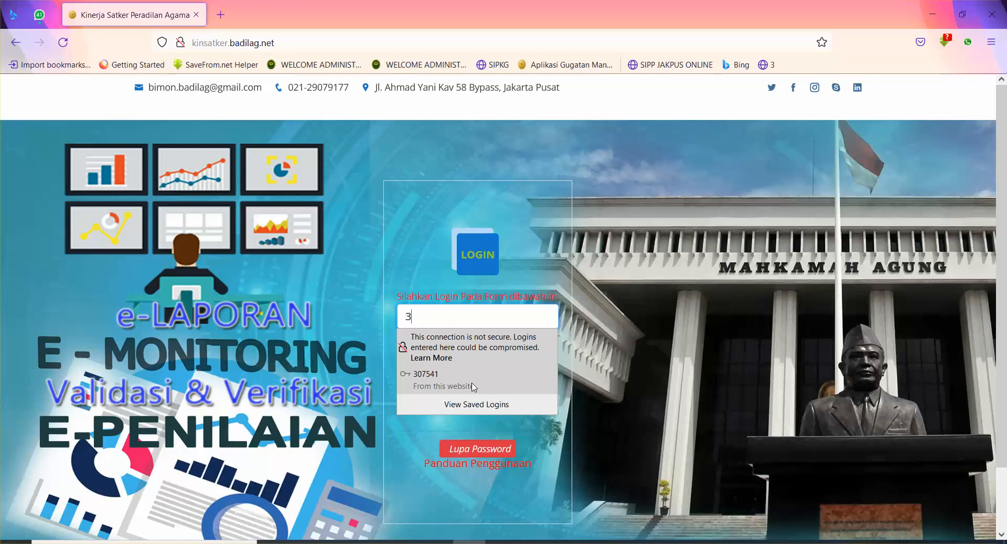
{"action": "left_click", "coordinate": [473, 387]}
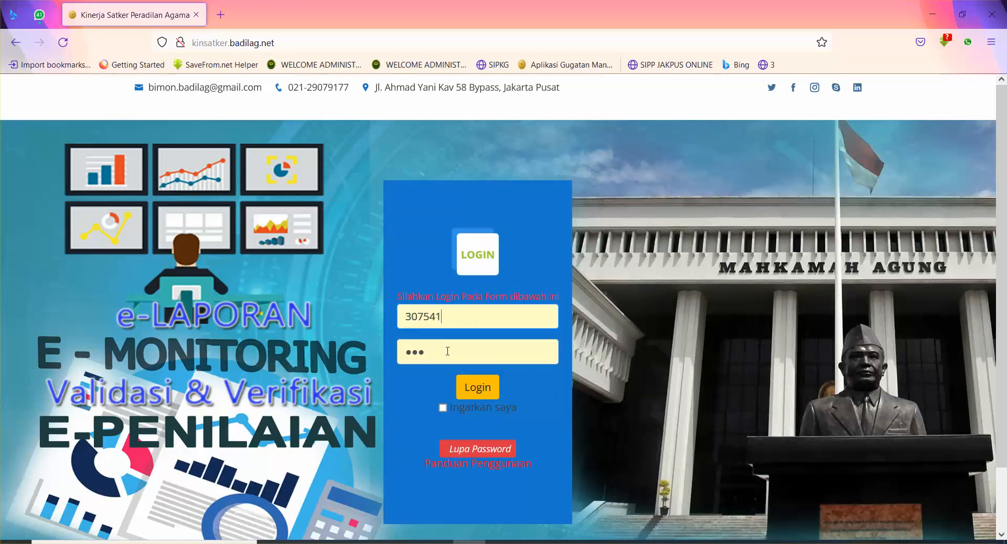
{"action": "double_click", "coordinate": [456, 317]}
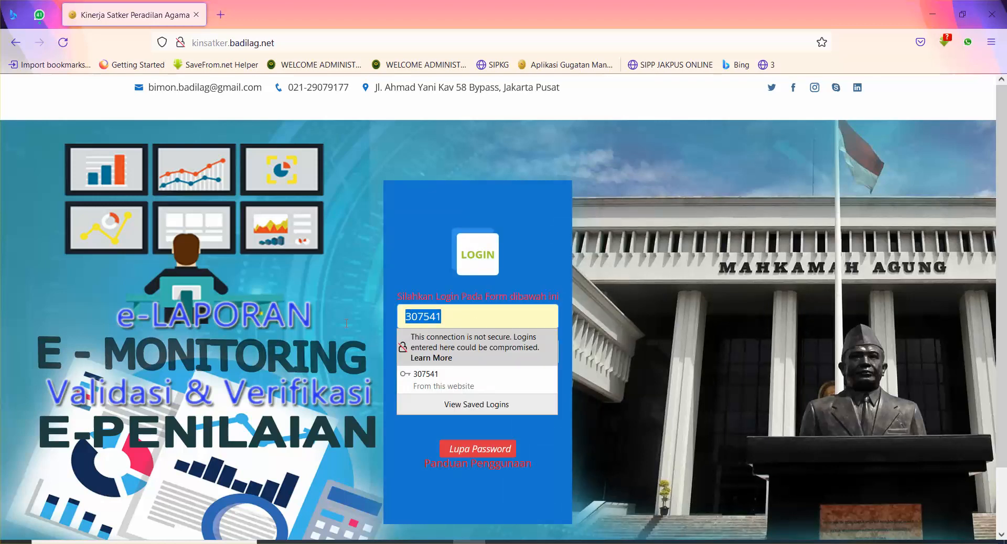
{"action": "type", "text": "sa"}
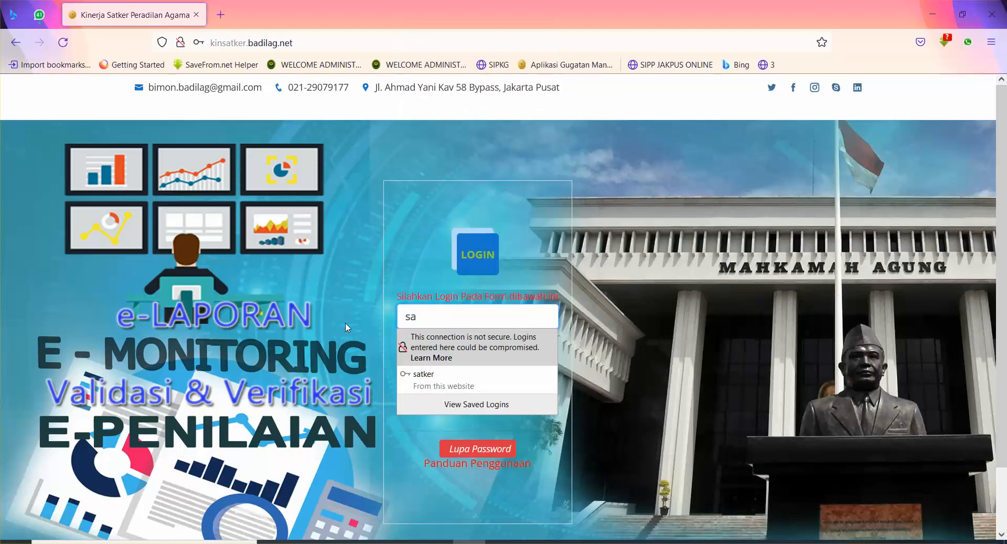
{"action": "left_click", "coordinate": [441, 405]}
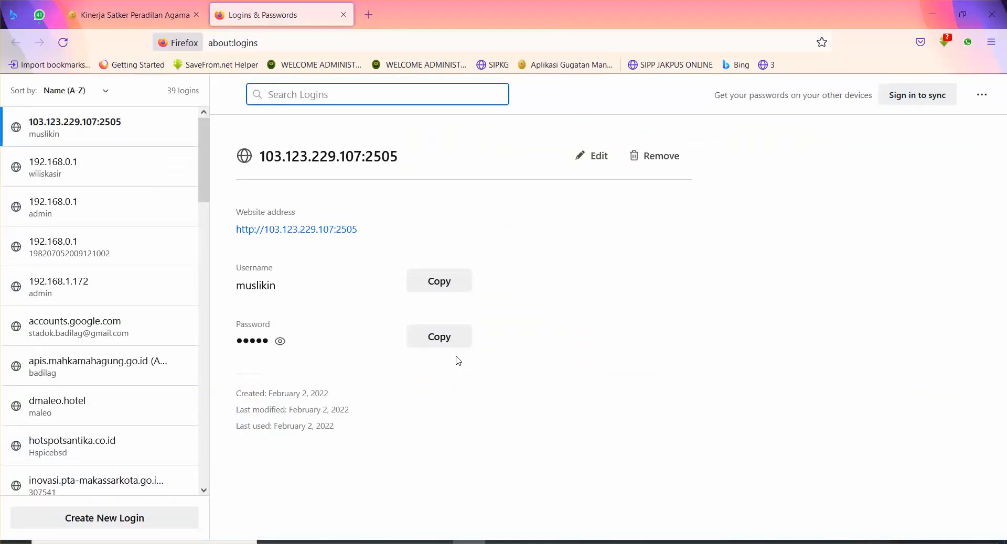
{"action": "left_click", "coordinate": [165, 18]}
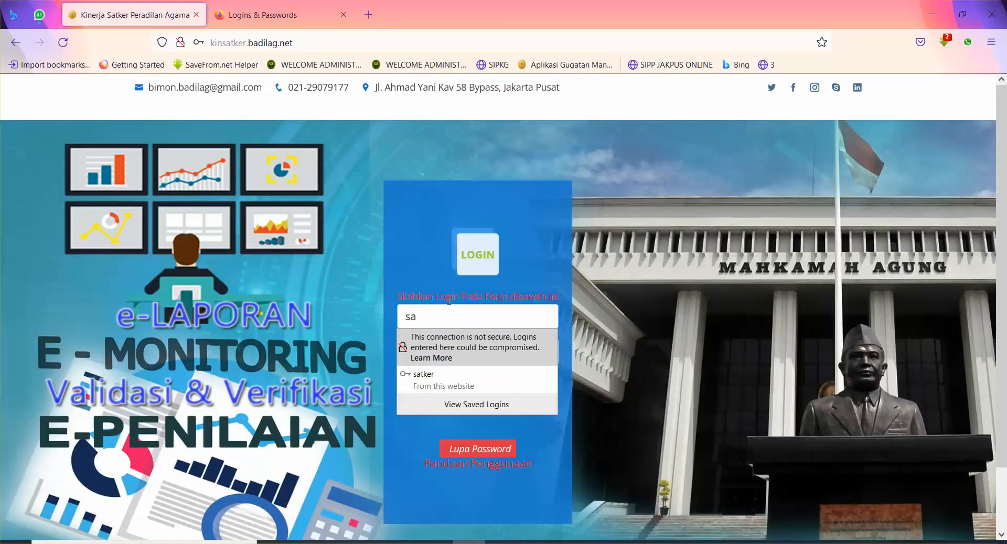
{"action": "left_click", "coordinate": [439, 376]}
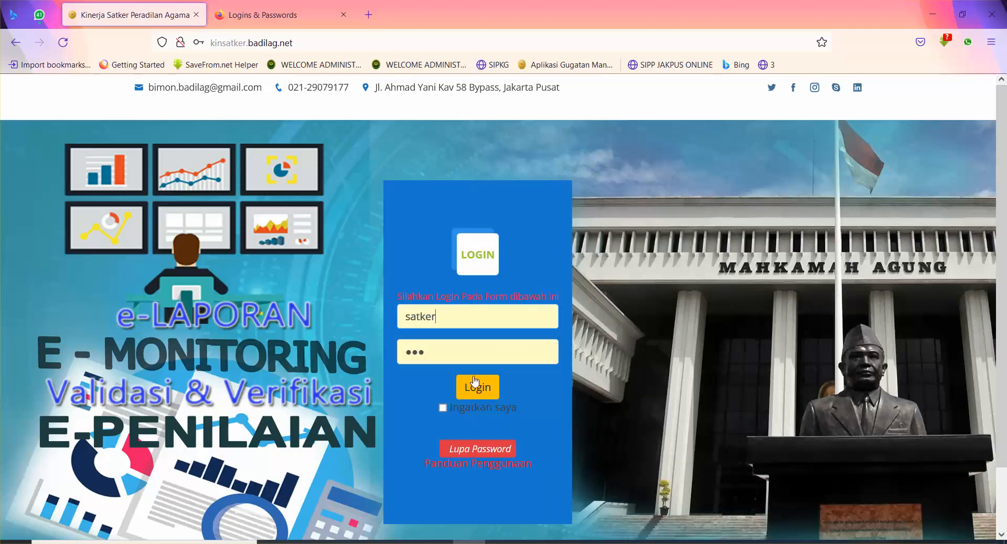
{"action": "left_click", "coordinate": [475, 383]}
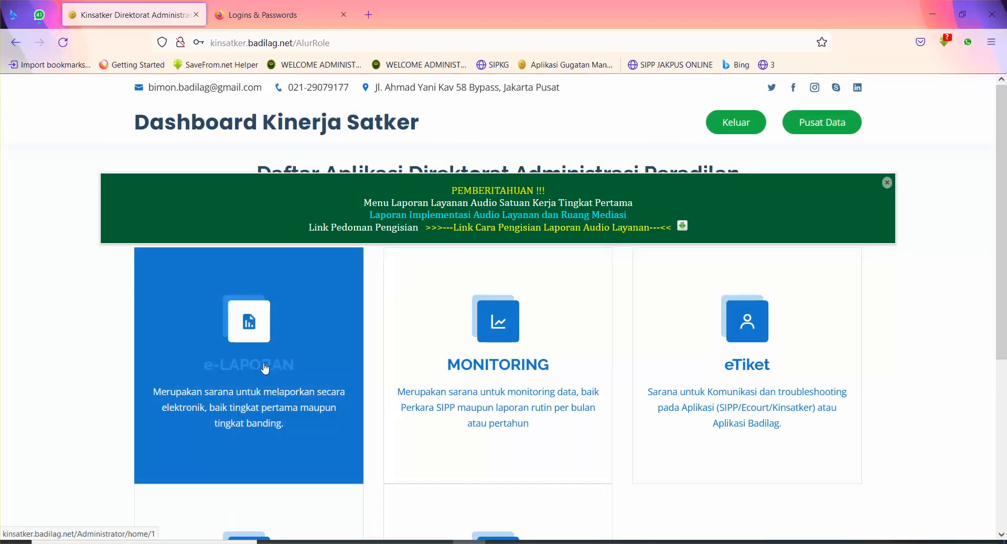
Step: Go through e-LAPORAN and Lap. Per Bulan to the Data LI.PA 14 page, leaving the year filter unchanged
{"action": "left_click", "coordinate": [265, 369]}
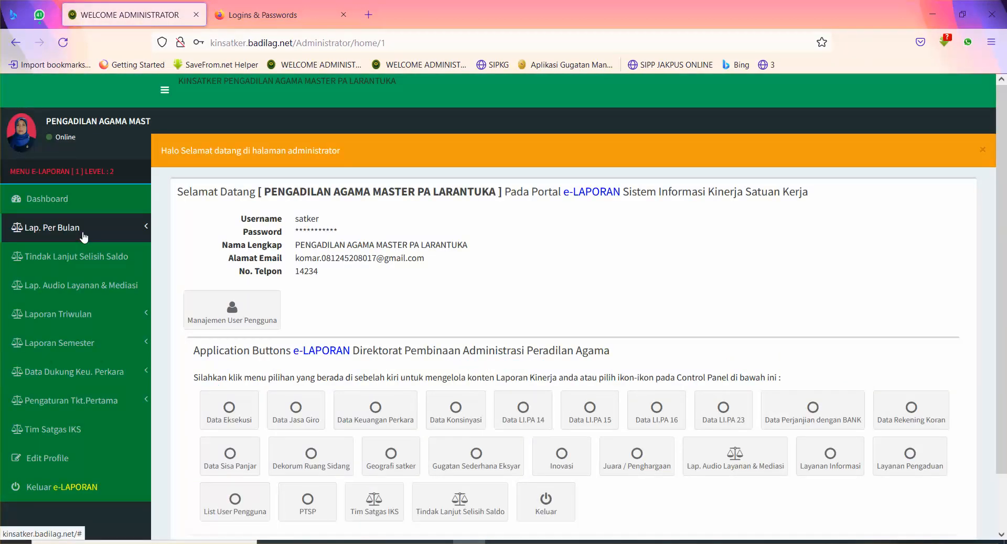
{"action": "left_click", "coordinate": [73, 240]}
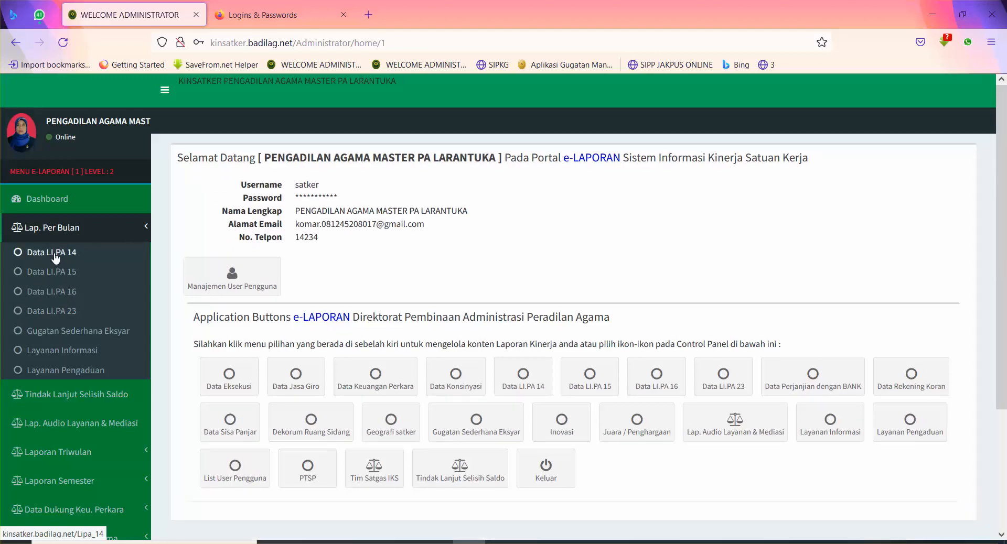
{"action": "left_click", "coordinate": [55, 254]}
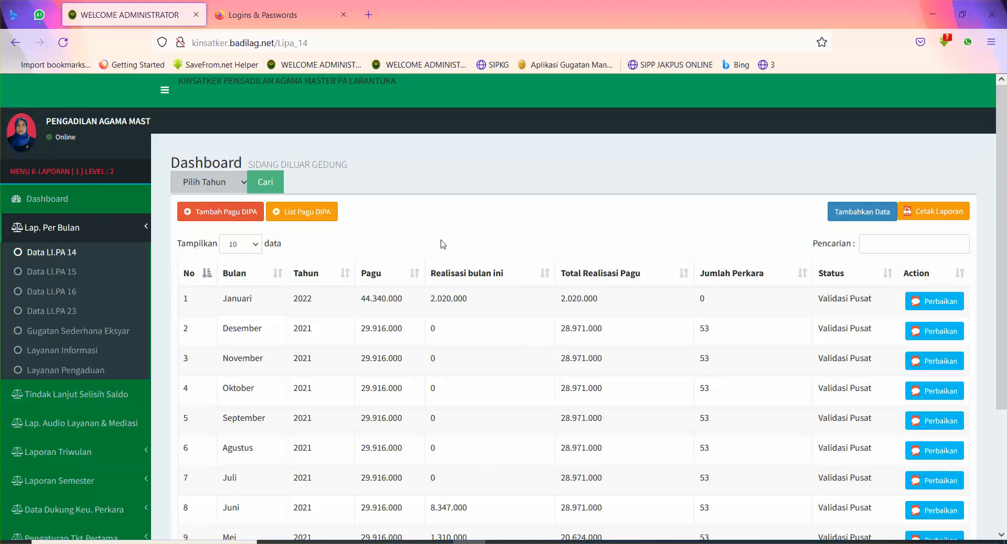
{"action": "left_click", "coordinate": [202, 185]}
{"action": "left_click", "coordinate": [376, 229]}
Step: Start a new Pagu DIPA entry as Pagu Revisi with amount 7.000.000
{"action": "left_click", "coordinate": [234, 215]}
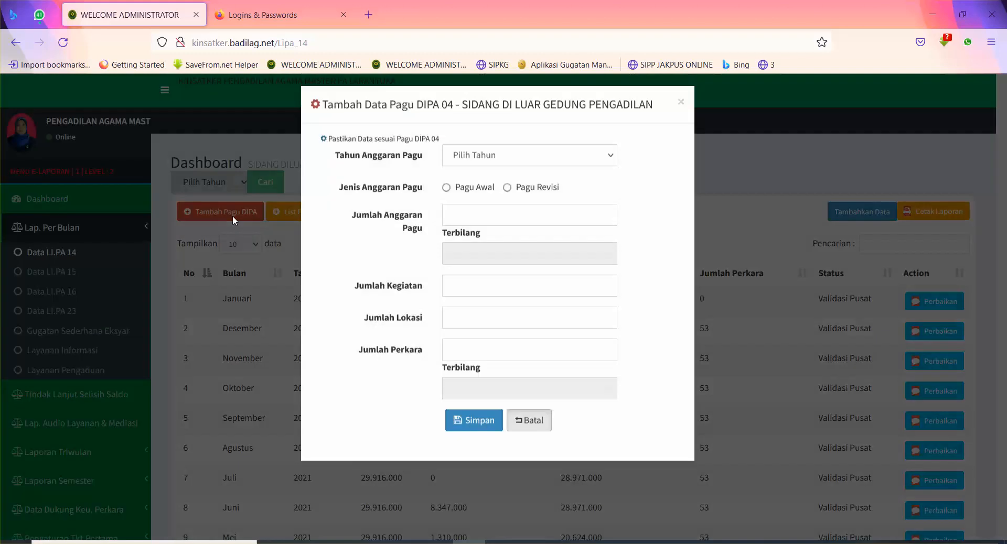
{"action": "left_click", "coordinate": [475, 163]}
{"action": "left_click", "coordinate": [666, 174]}
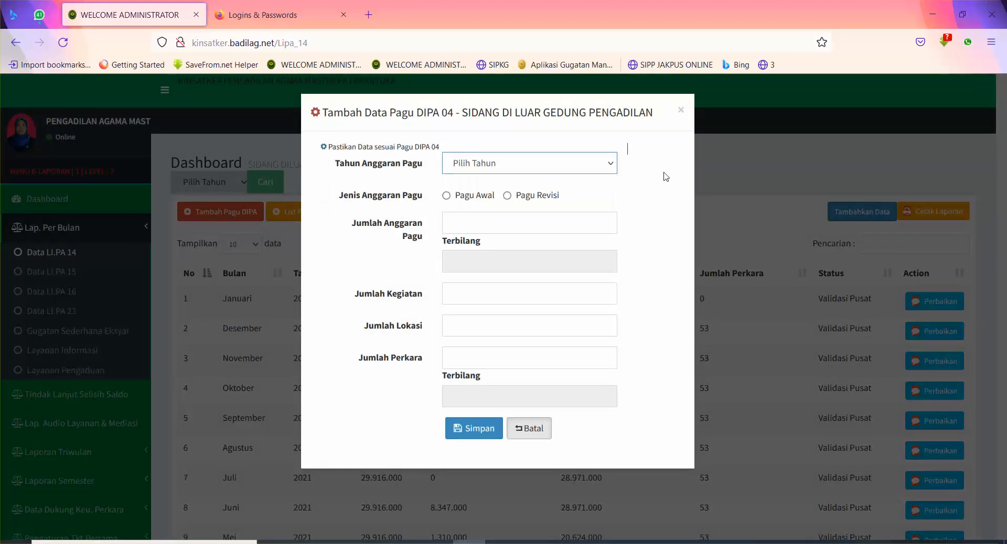
{"action": "left_click", "coordinate": [447, 196]}
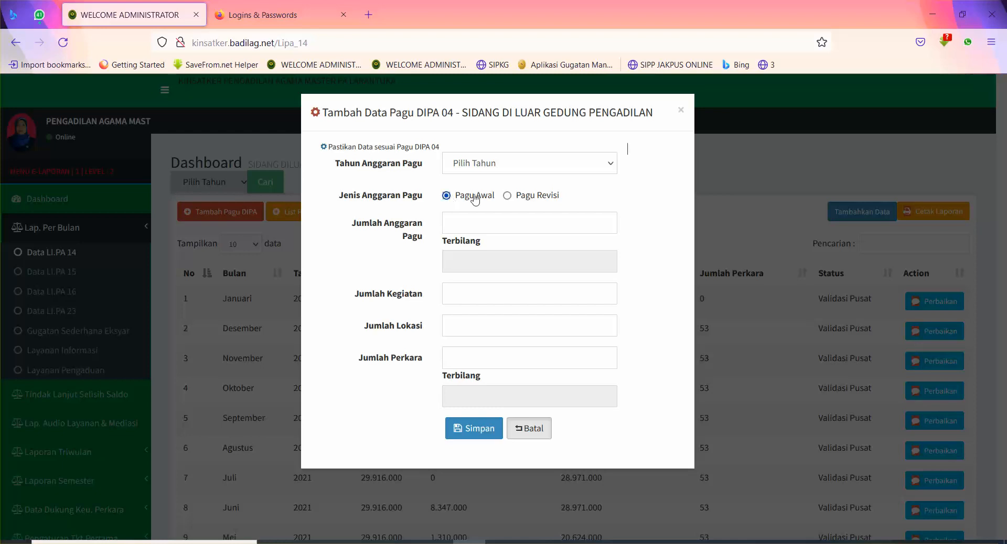
{"action": "left_click", "coordinate": [508, 196]}
{"action": "left_click", "coordinate": [473, 231]}
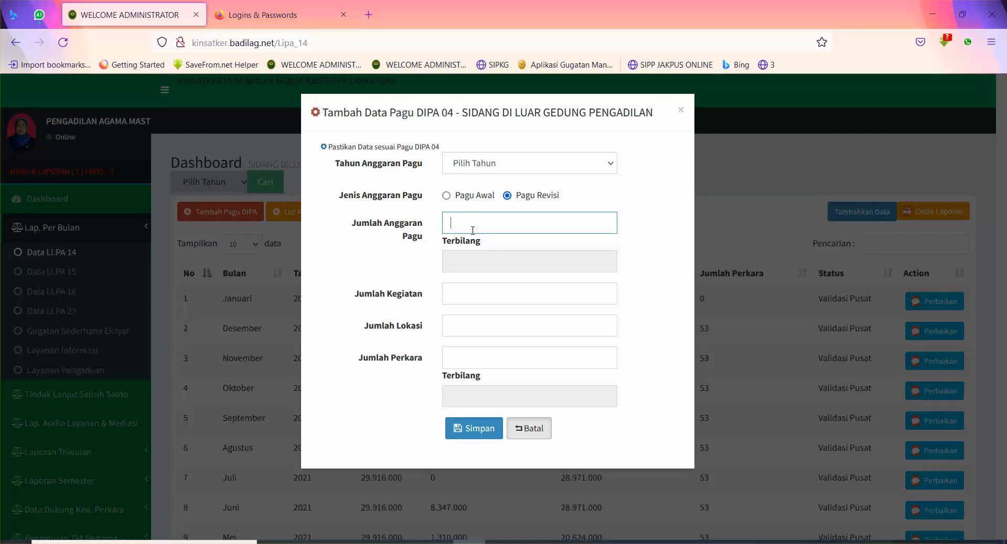
{"action": "type", "text": "7.000.00"}
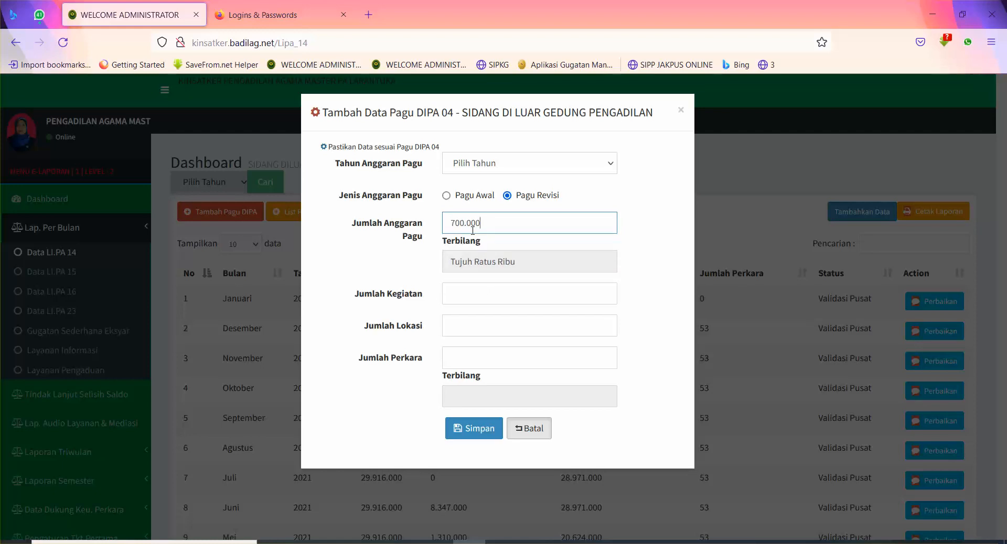
{"action": "type", "text": "0"}
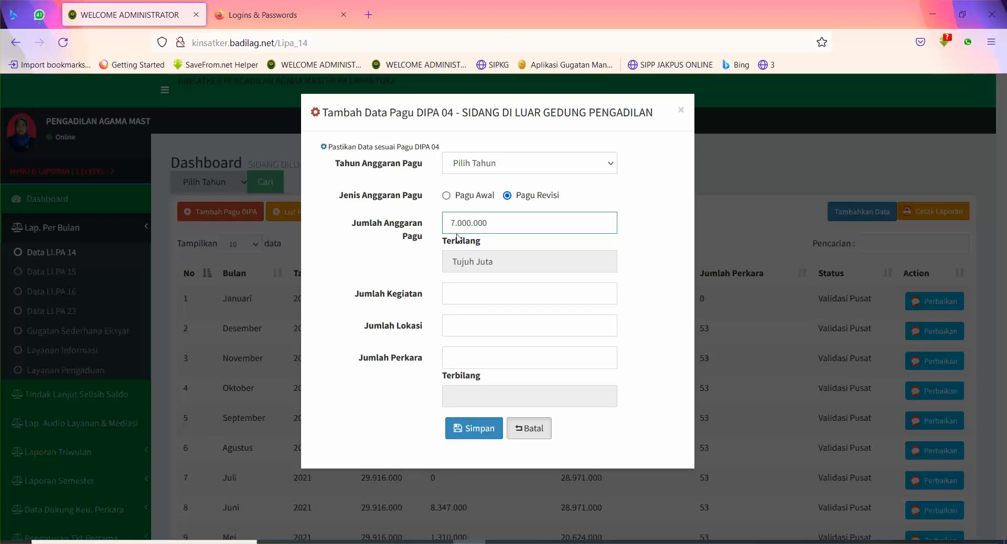
Step: Enter 7 activities, 5 locations and 800 cases, then cancel the form unsaved
{"action": "left_click", "coordinate": [466, 299]}
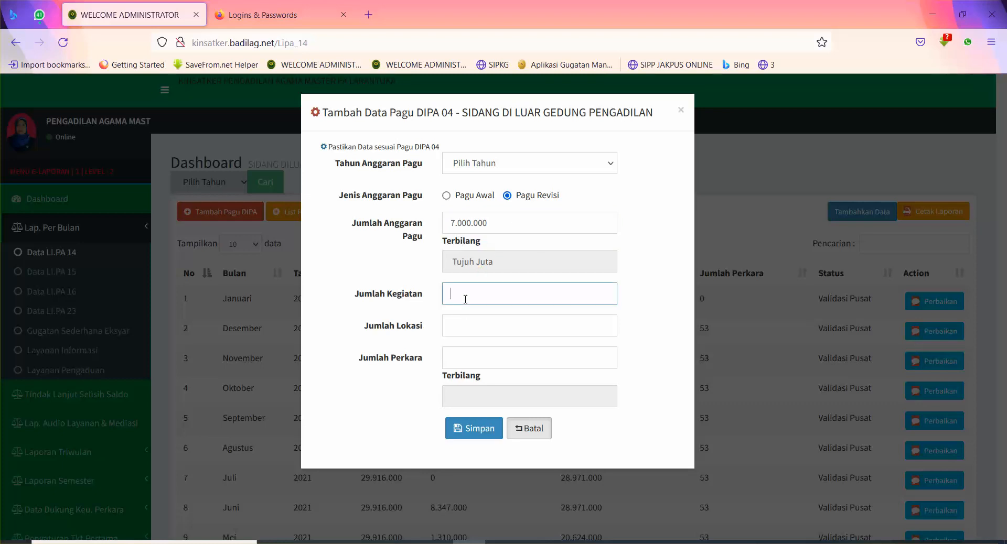
{"action": "type", "text": "7"}
{"action": "left_click", "coordinate": [389, 292]}
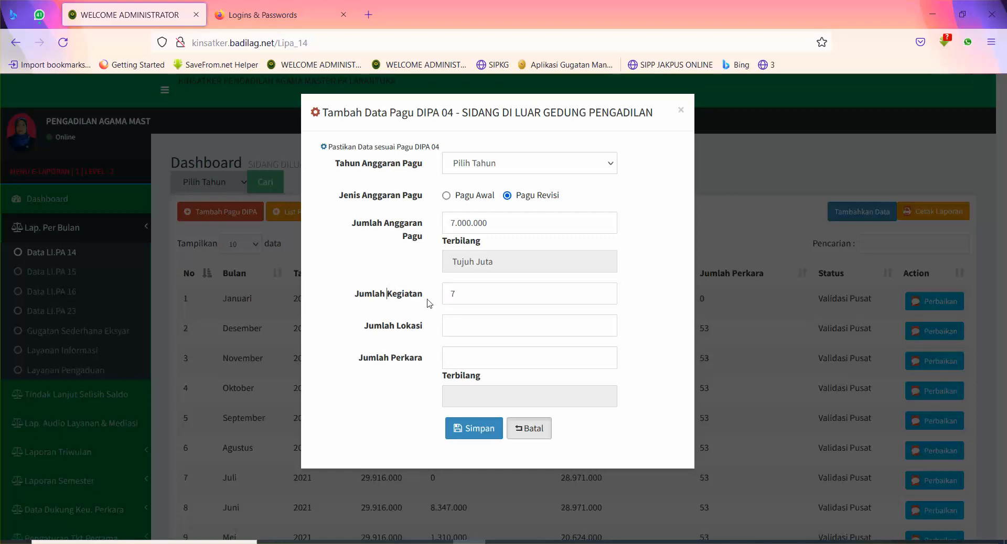
{"action": "left_click", "coordinate": [468, 328]}
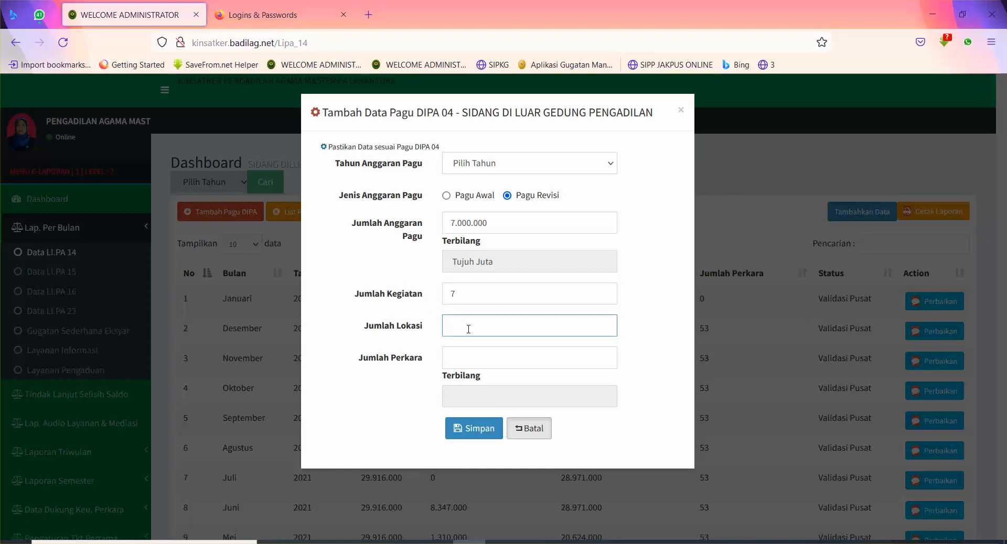
{"action": "type", "text": "5"}
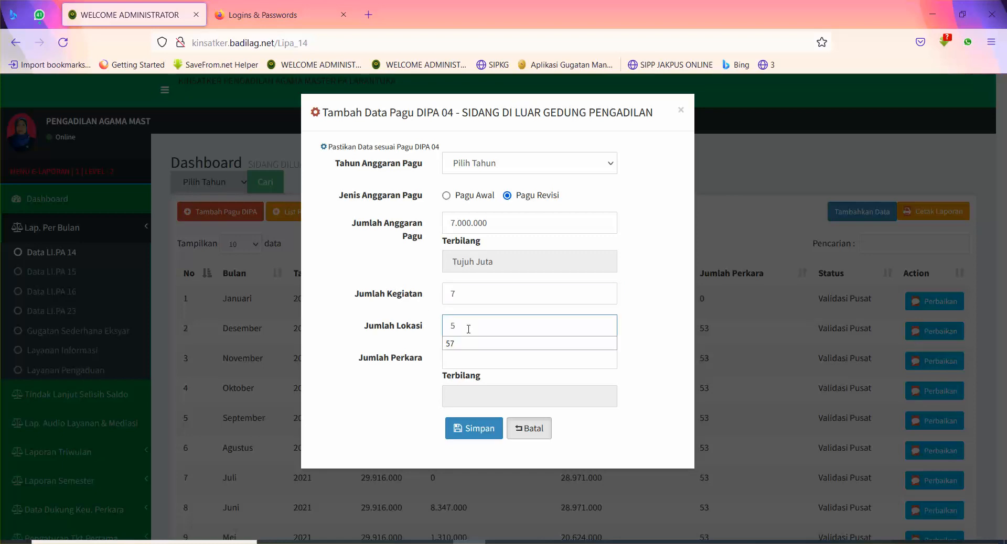
{"action": "left_click", "coordinate": [376, 356]}
{"action": "left_click", "coordinate": [458, 362]}
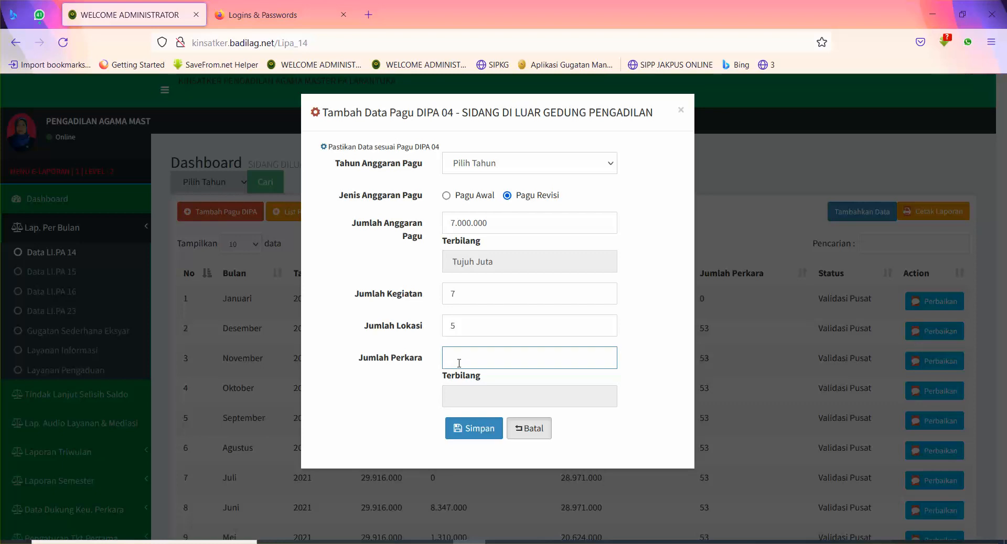
{"action": "type", "text": "8"}
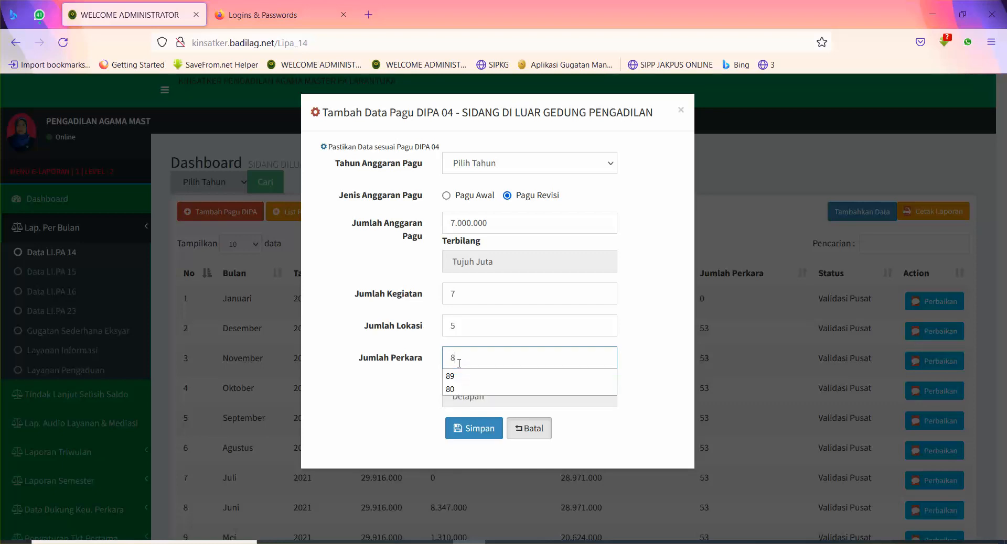
{"action": "type", "text": "00"}
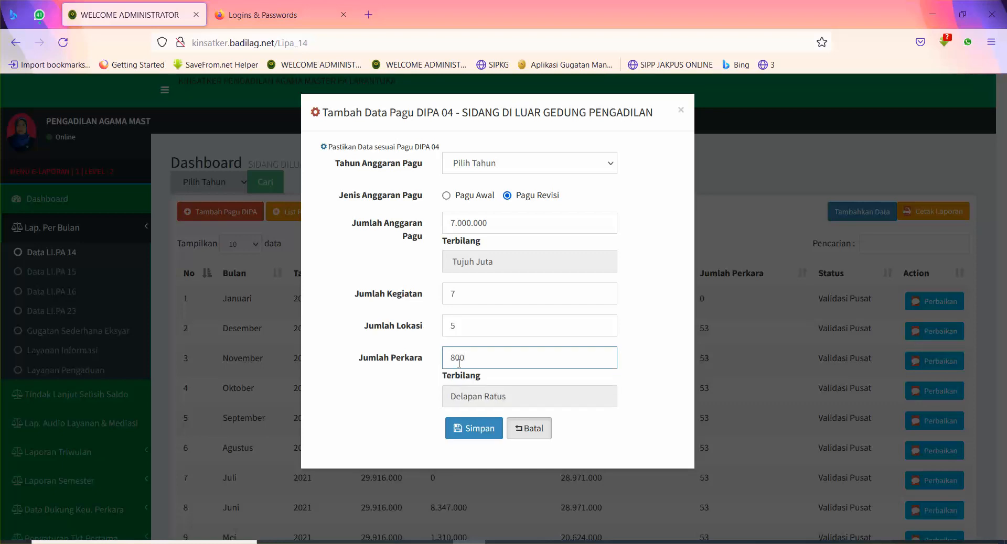
{"action": "left_click", "coordinate": [370, 384]}
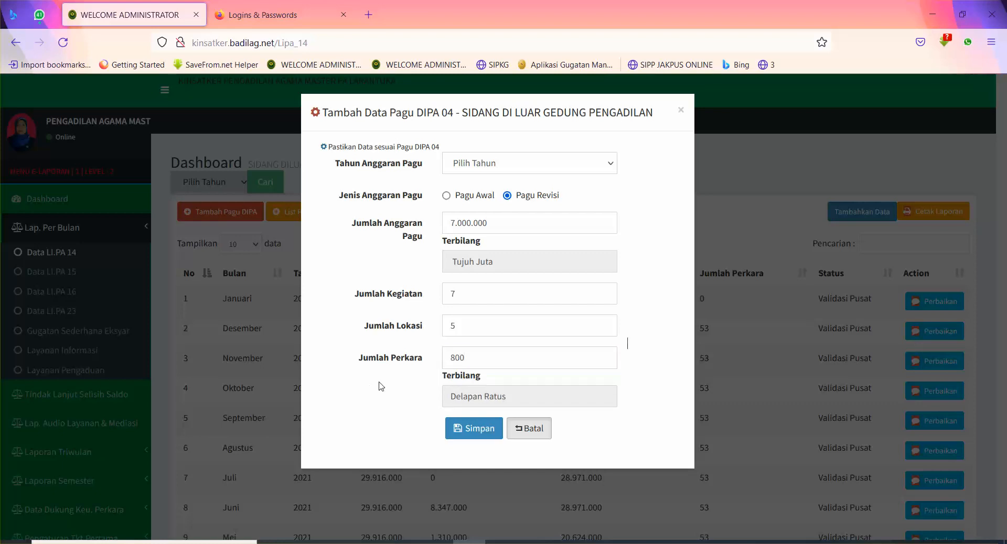
{"action": "left_click", "coordinate": [534, 430]}
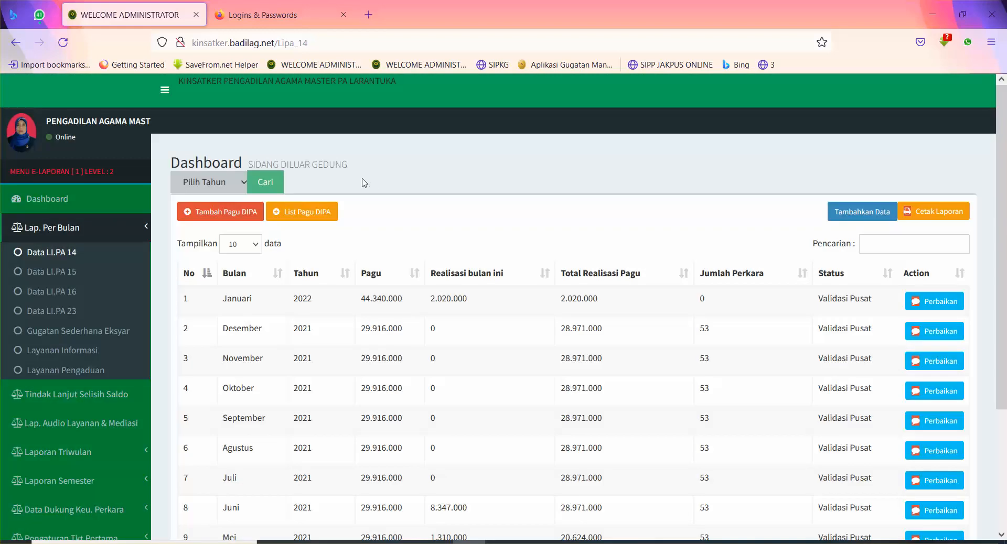
Step: Check the Pagu DIPA list, then save the revised 7.000.000 entry under budget year 2018
{"action": "left_click", "coordinate": [298, 218]}
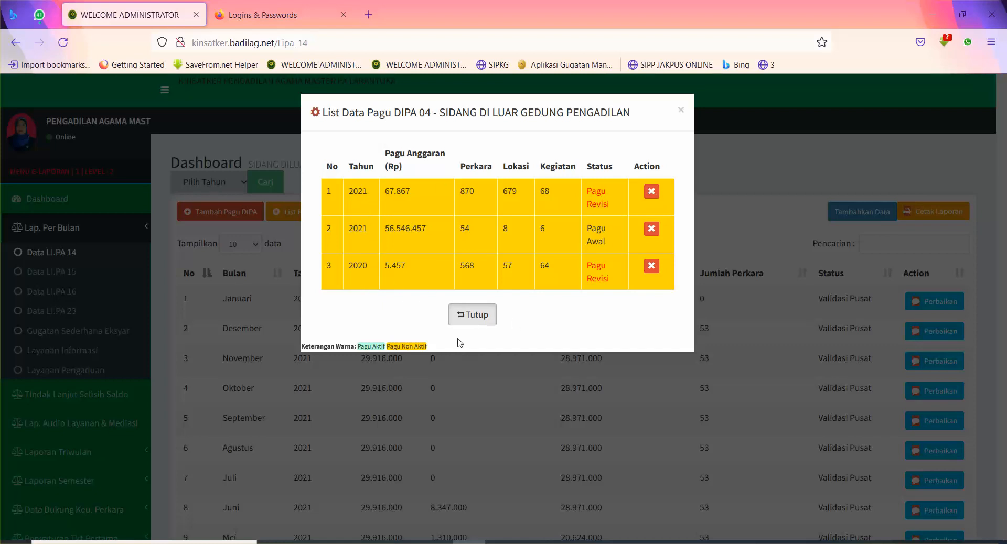
{"action": "left_click", "coordinate": [472, 314]}
{"action": "left_click", "coordinate": [217, 211]}
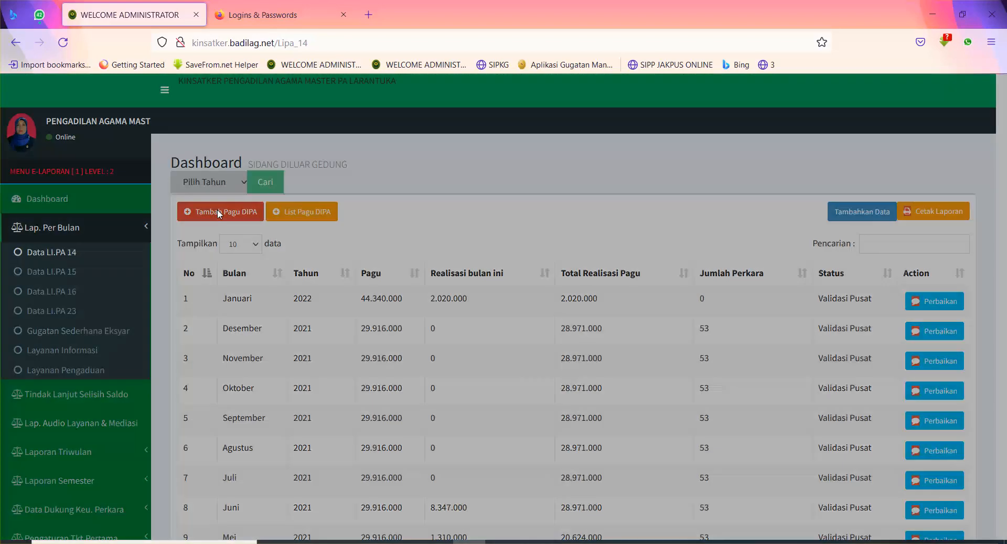
{"action": "left_click", "coordinate": [472, 163]}
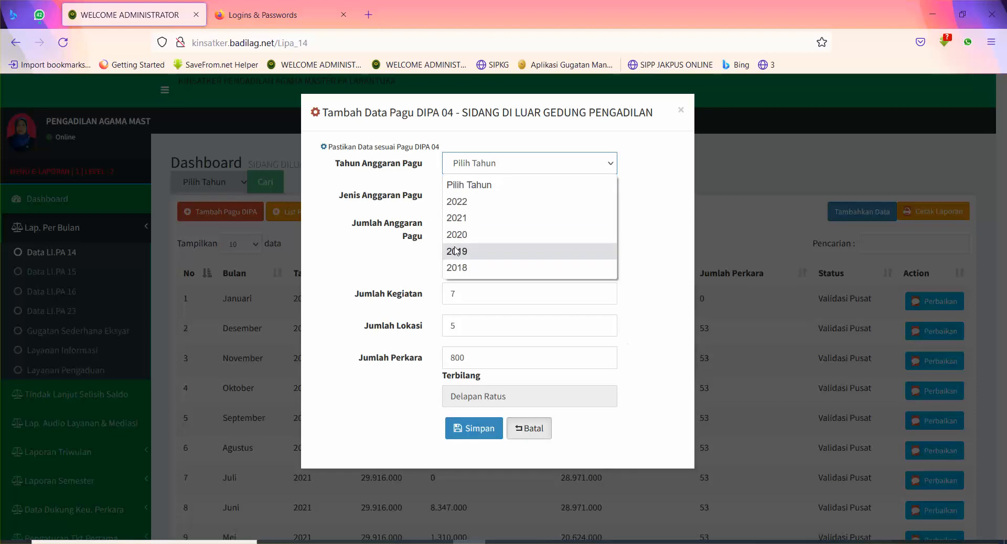
{"action": "left_click", "coordinate": [457, 268]}
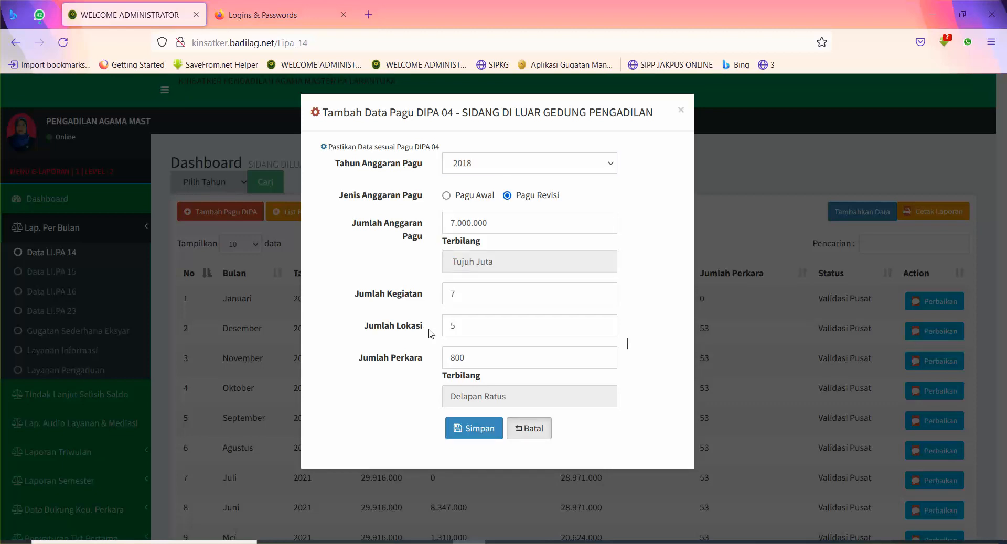
{"action": "left_click", "coordinate": [466, 431]}
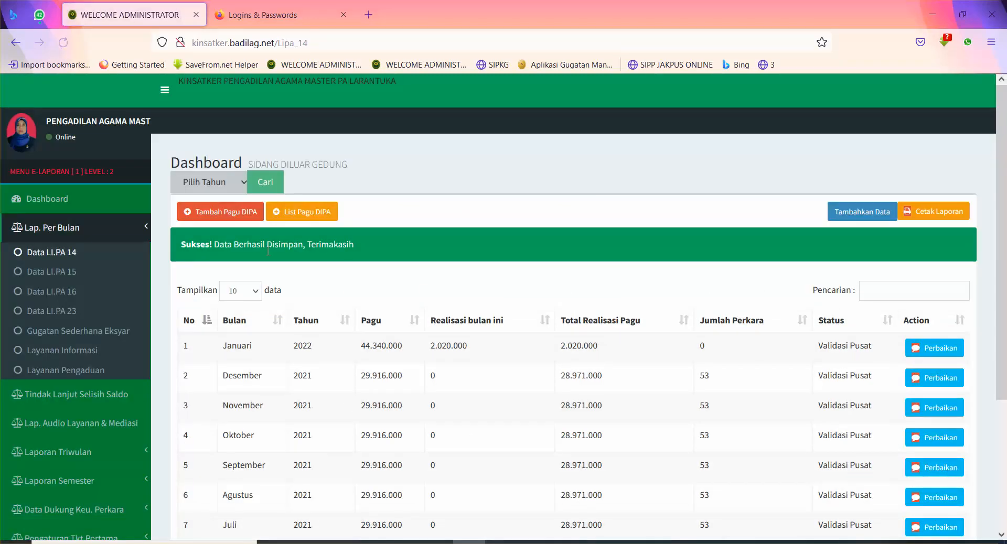
{"action": "left_click", "coordinate": [303, 220]}
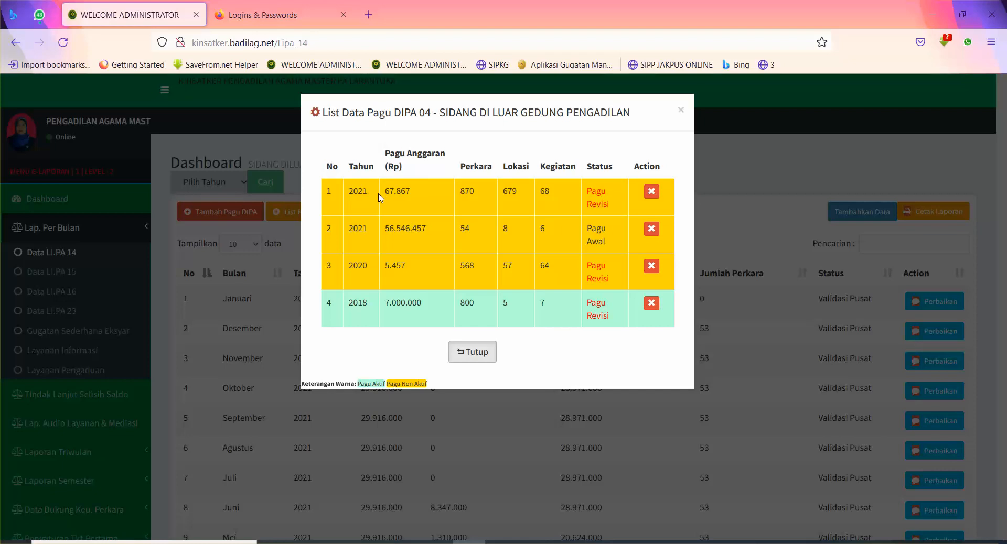
{"action": "left_click", "coordinate": [652, 193]}
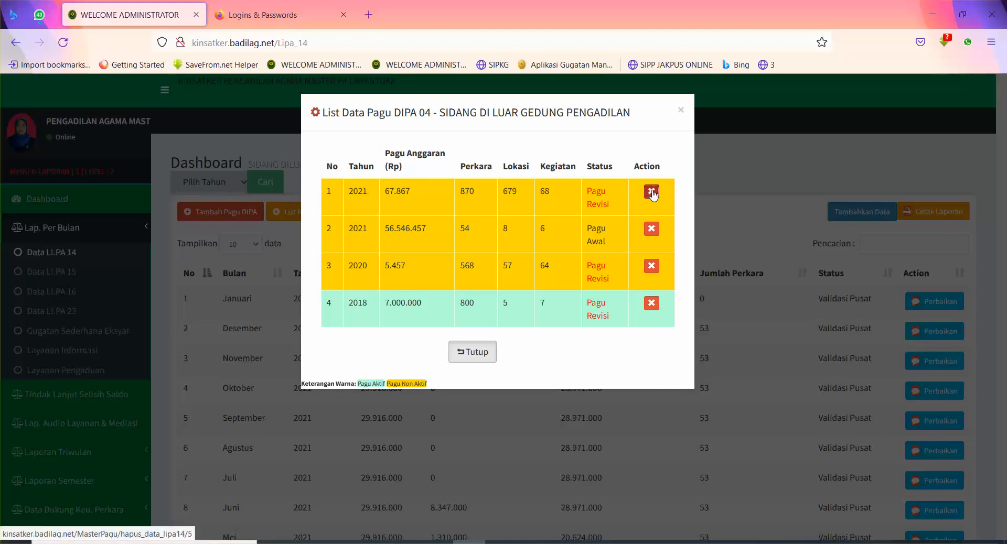
{"action": "left_click", "coordinate": [561, 330]}
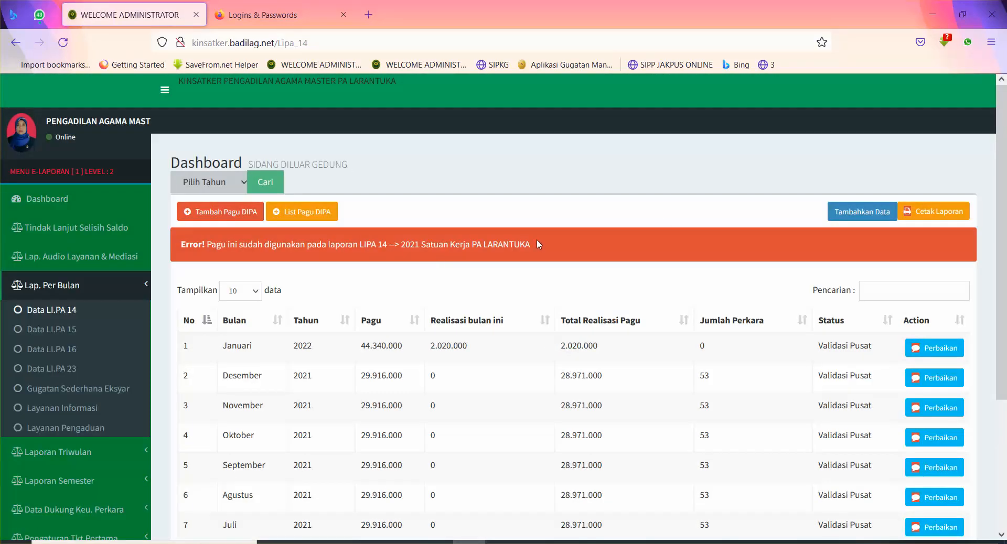
{"action": "left_click_drag", "start_coordinate": [536, 239], "coordinate": [182, 247]}
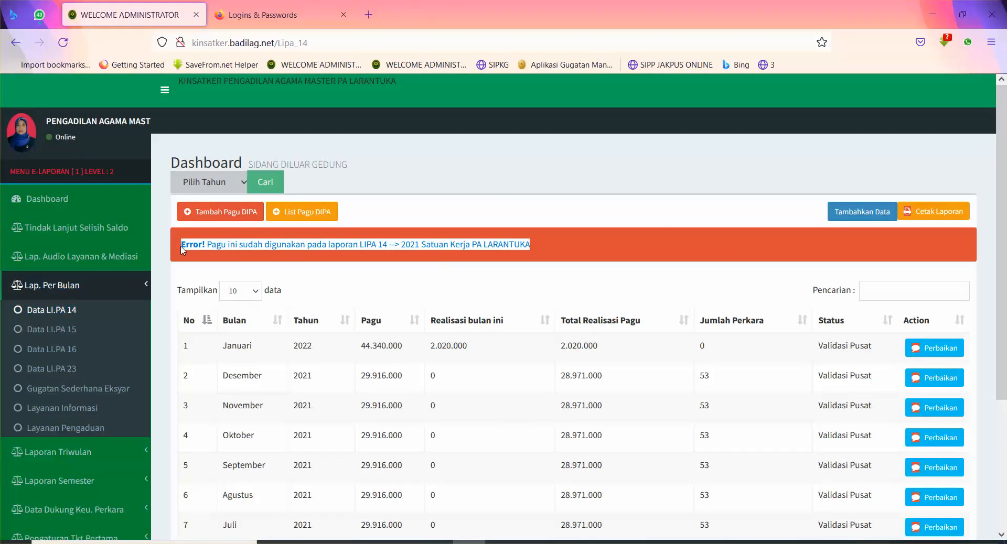
{"action": "left_click", "coordinate": [415, 226]}
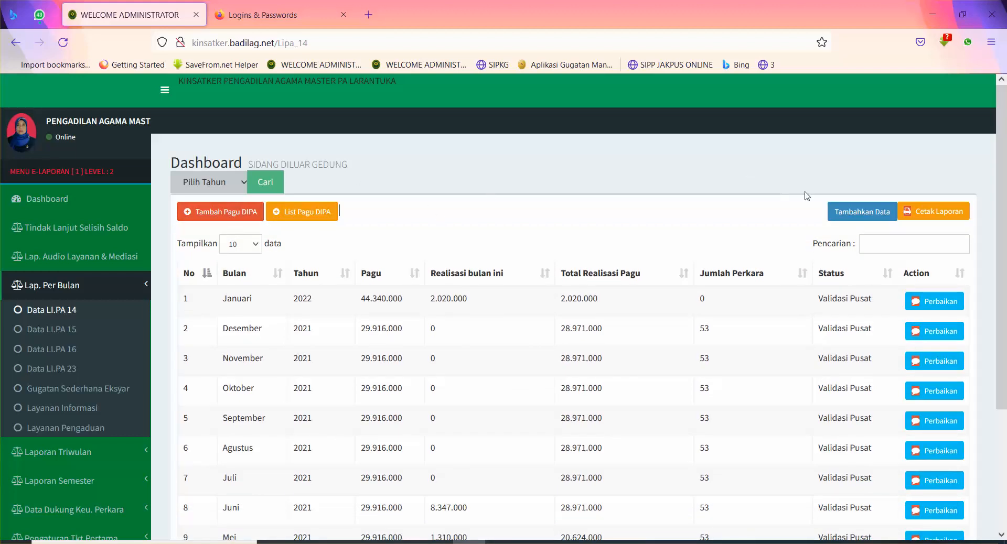
Step: Open the LI.PA 14 Form Tambah Data and place the cursor in REALISASI BULAN INI
{"action": "left_click", "coordinate": [860, 212]}
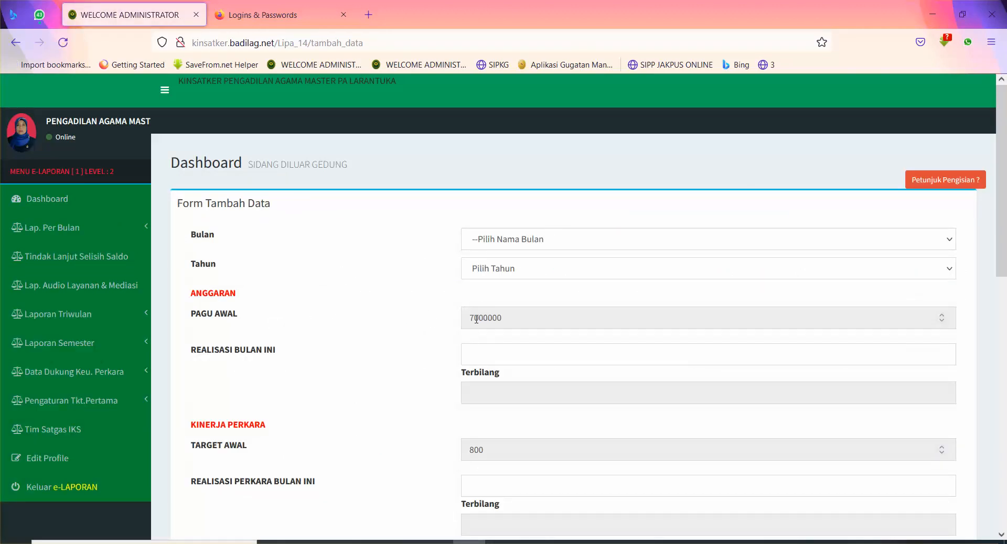
{"action": "scroll", "coordinate": [861, 350], "scroll_direction": "down", "scroll_amount": 3}
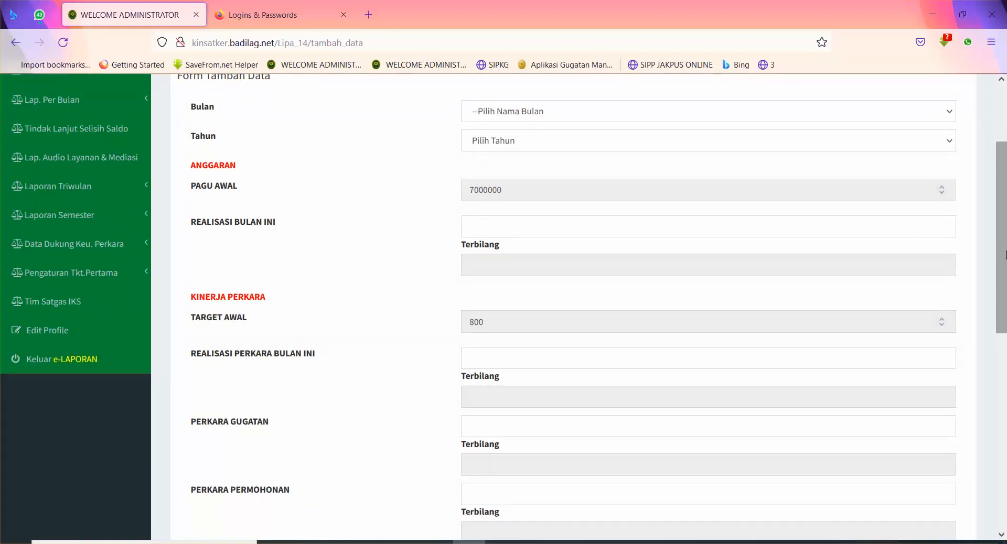
{"action": "scroll", "coordinate": [908, 213], "scroll_direction": "up", "scroll_amount": 2}
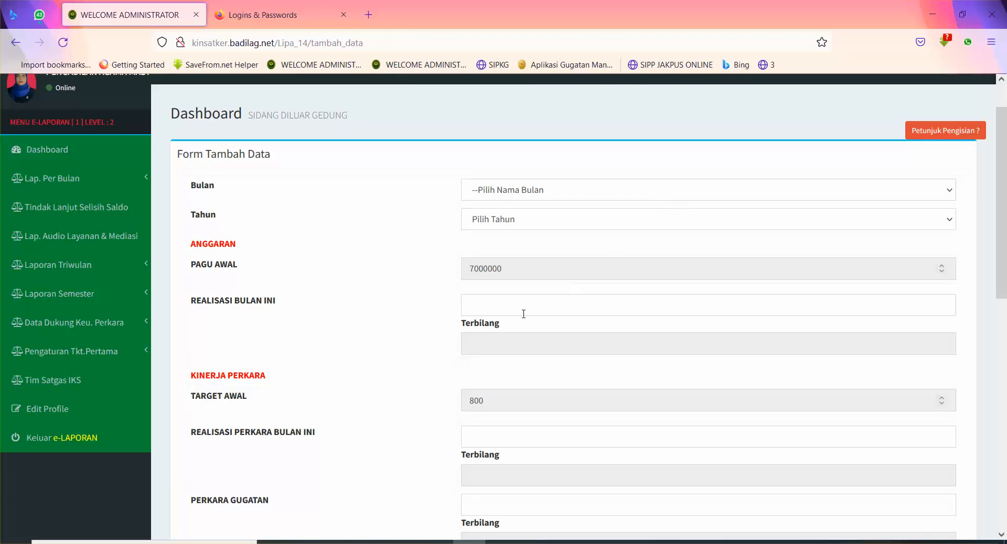
{"action": "left_click", "coordinate": [520, 305]}
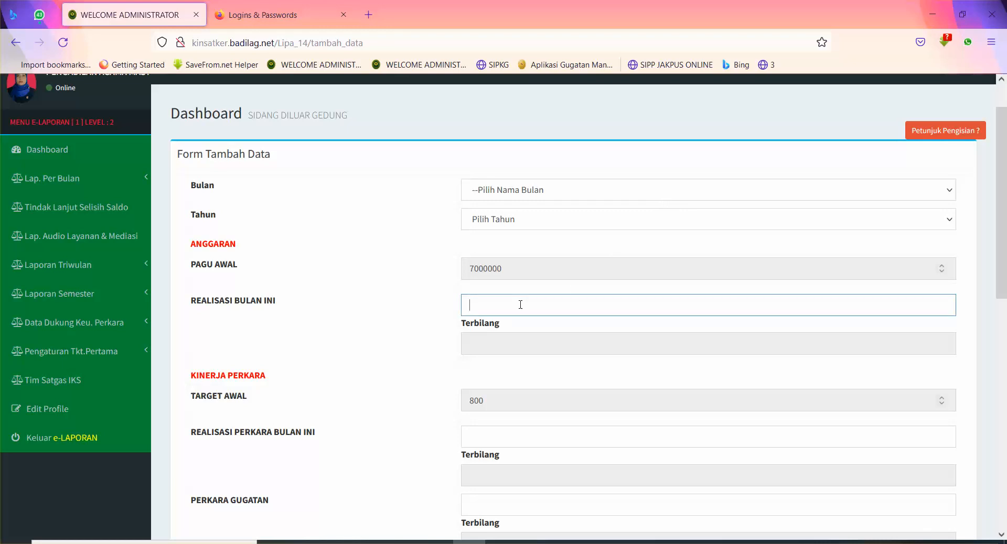
Step: Enter 50.000 as this month's realization and 10 as this month's case realization
{"action": "type", "text": "50.000"}
{"action": "left_click", "coordinate": [509, 435]}
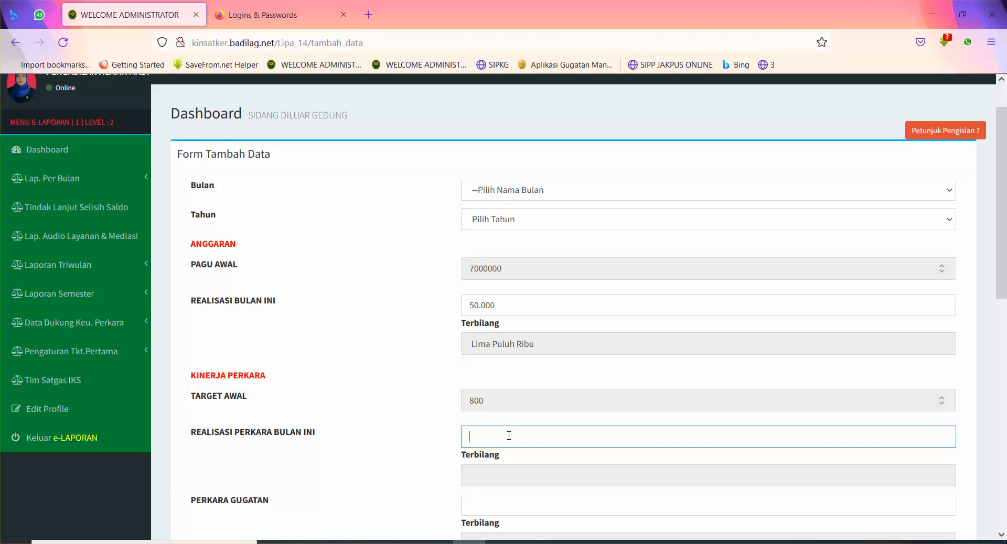
{"action": "type", "text": "10"}
{"action": "left_click_drag", "start_coordinate": [1003, 245], "coordinate": [1005, 307]}
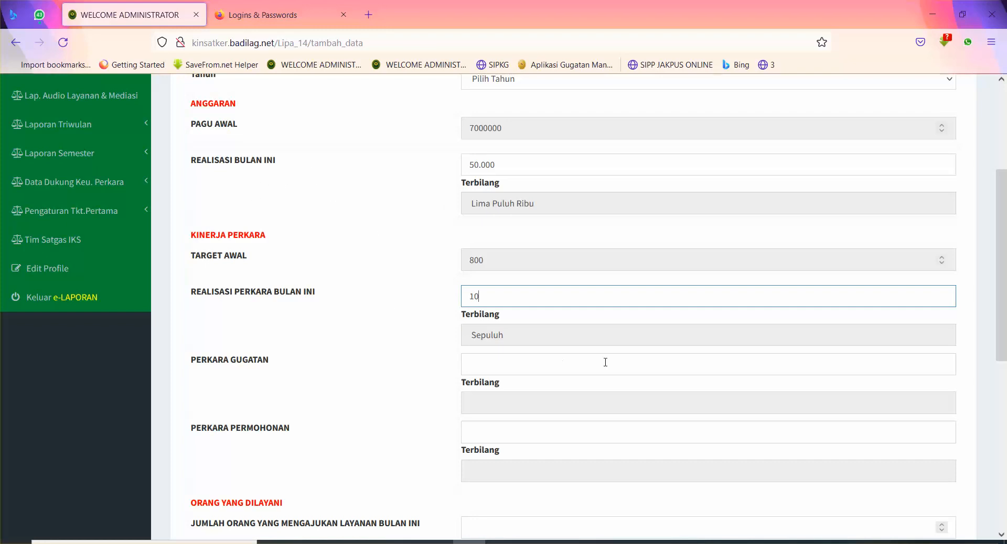
{"action": "left_click_drag", "start_coordinate": [1003, 329], "coordinate": [1005, 358]}
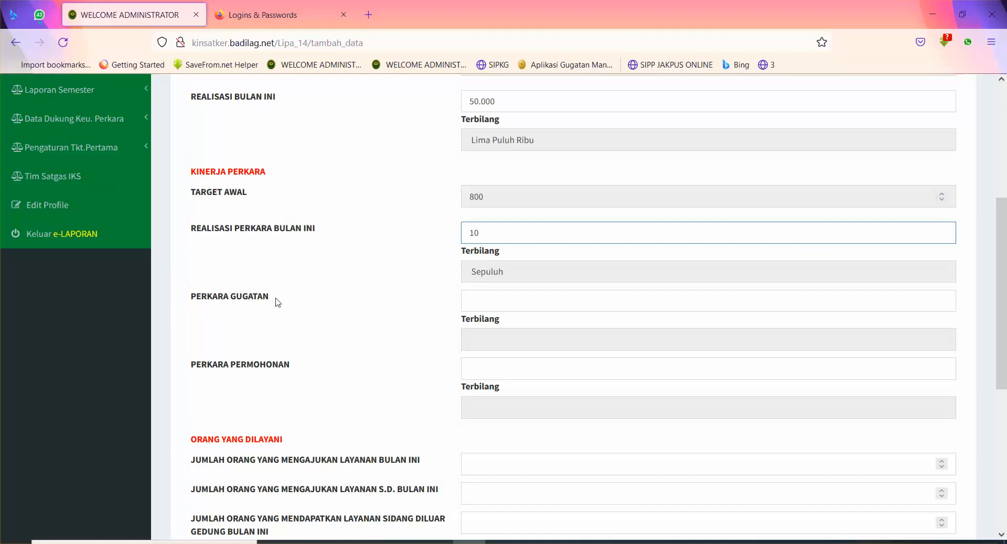
Step: Enter 6 in PERKARA GUGATAN and 4 in PERKARA PERMOHONAN
{"action": "left_click_drag", "start_coordinate": [276, 298], "coordinate": [190, 295]}
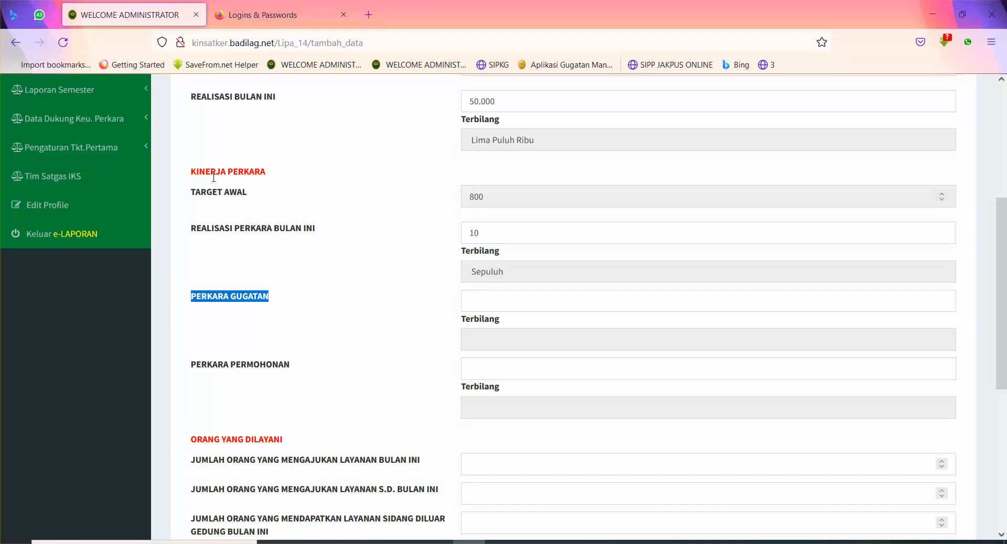
{"action": "left_click", "coordinate": [524, 300]}
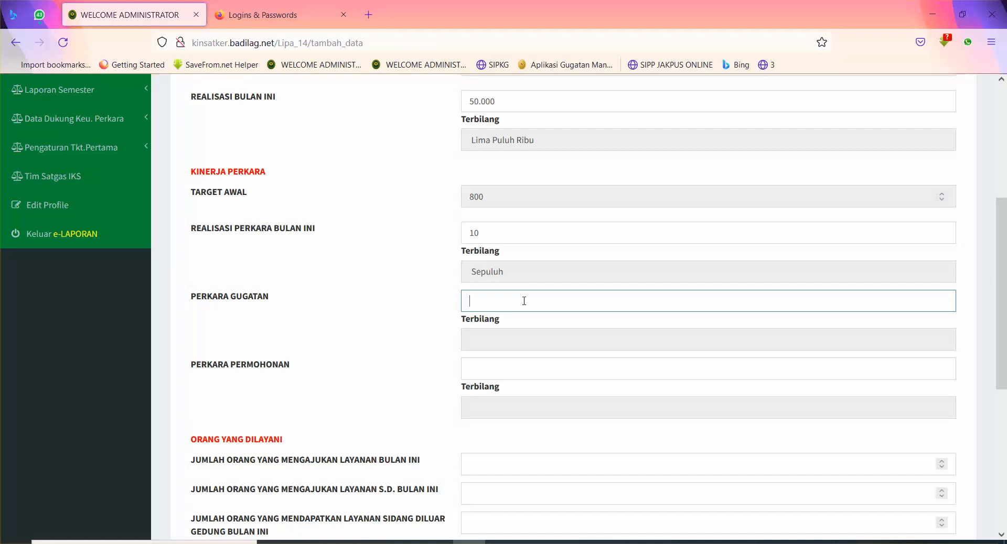
{"action": "type", "text": "6"}
{"action": "left_click", "coordinate": [493, 366]}
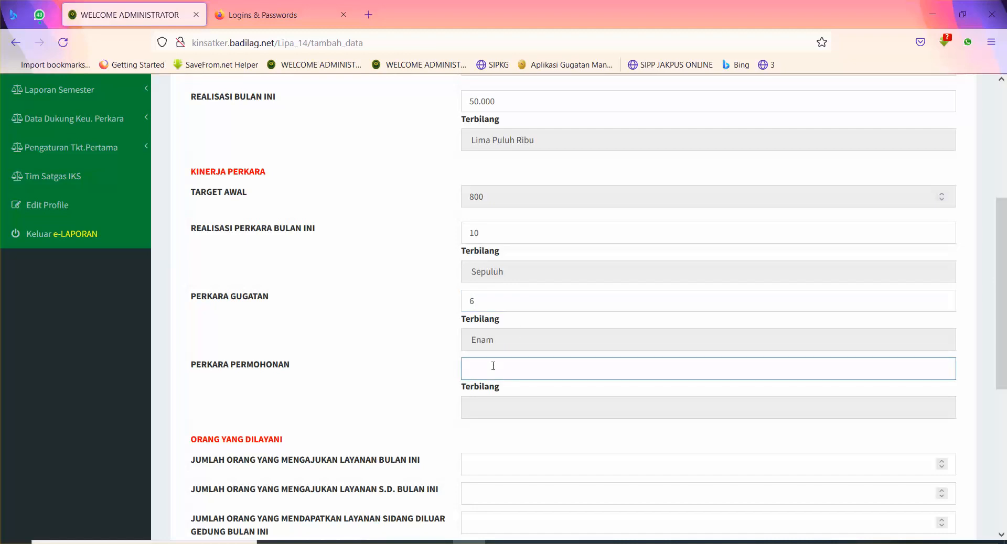
{"action": "type", "text": "4"}
{"action": "left_click", "coordinate": [488, 304]}
{"action": "left_click", "coordinate": [421, 361]}
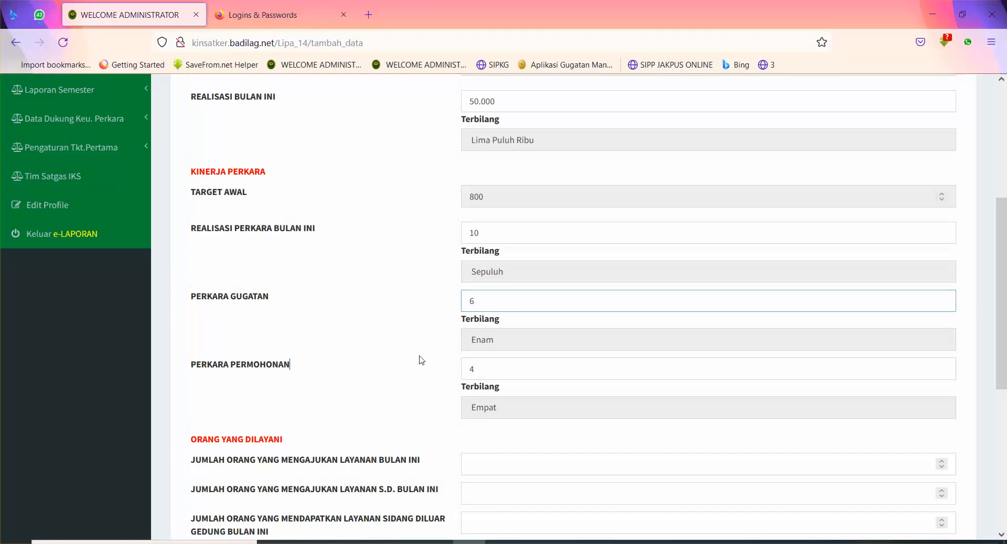
{"action": "left_click", "coordinate": [542, 463]}
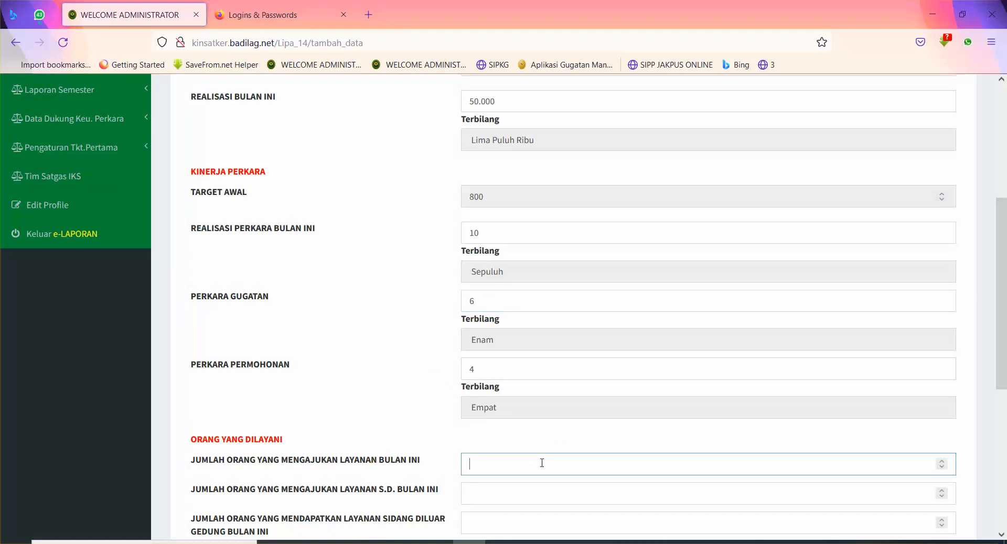
{"action": "scroll", "coordinate": [250, 281], "scroll_direction": "down", "scroll_amount": 6}
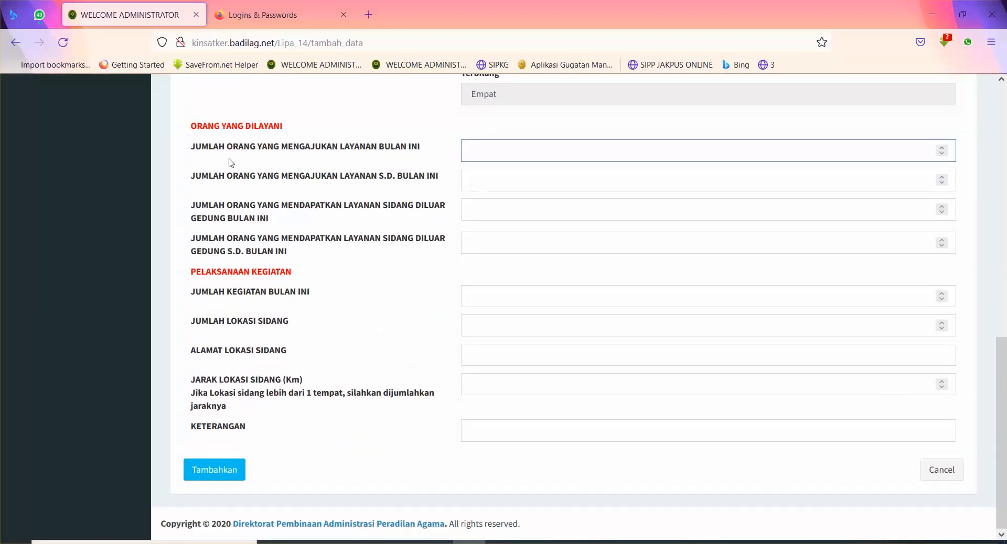
{"action": "left_click", "coordinate": [520, 291]}
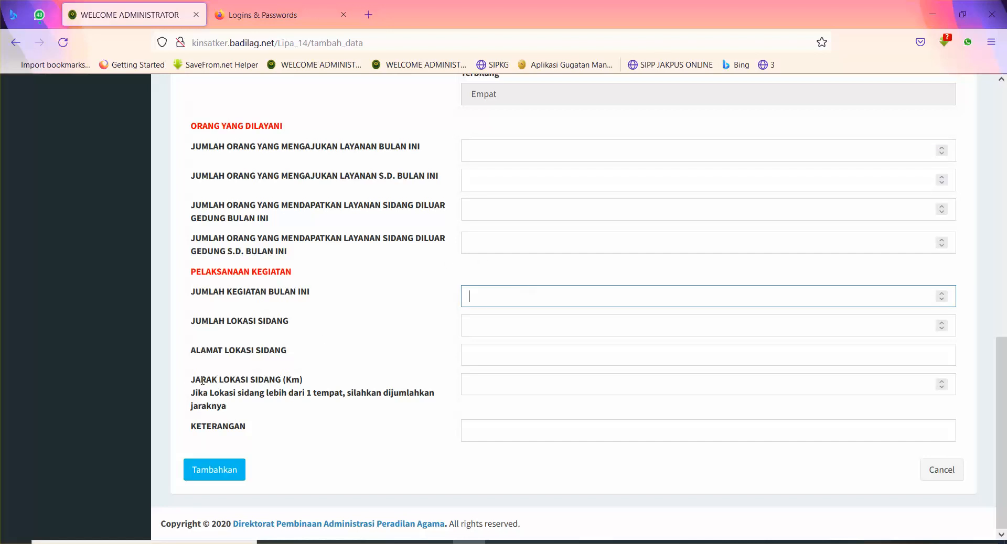
{"action": "left_click_drag", "start_coordinate": [191, 381], "coordinate": [452, 397]}
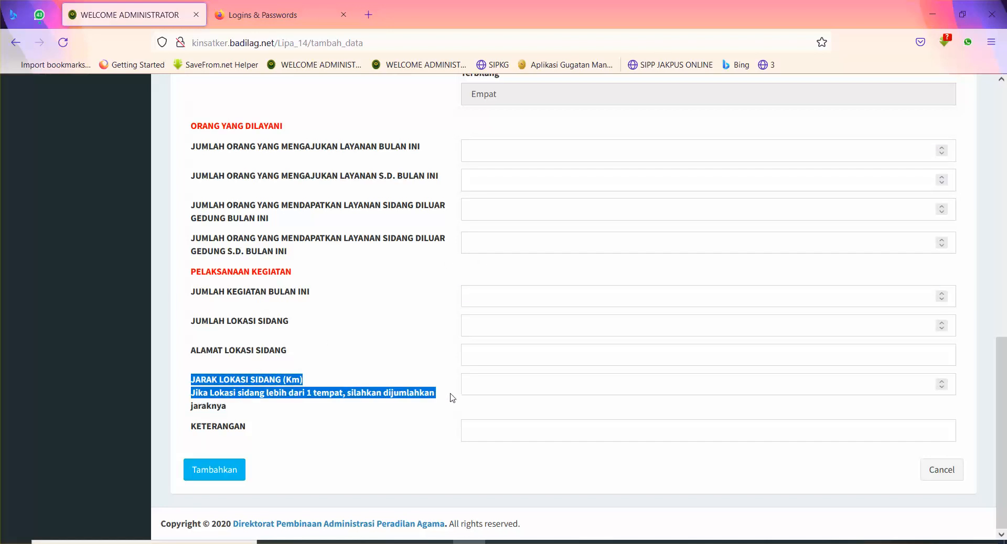
{"action": "left_click", "coordinate": [520, 380]}
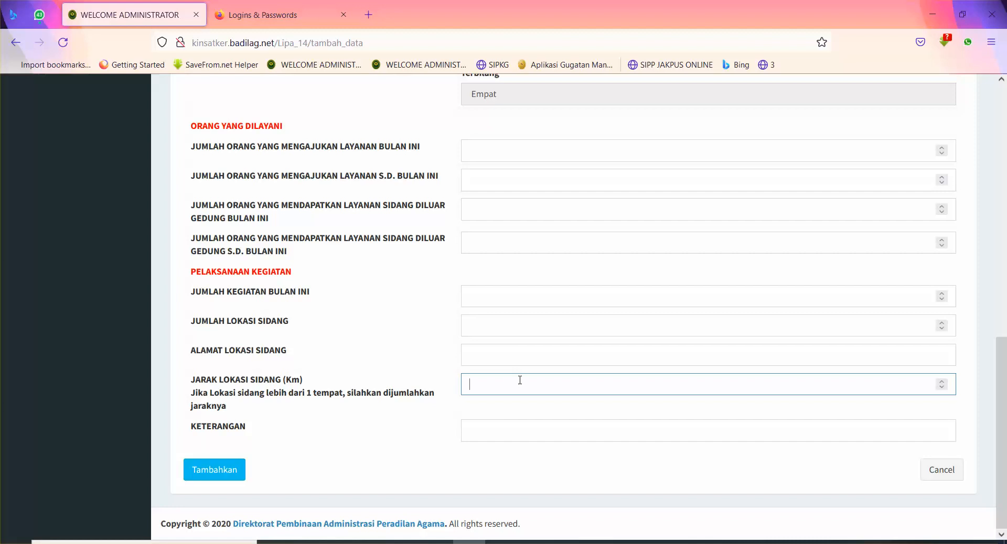
{"action": "left_click", "coordinate": [502, 311]}
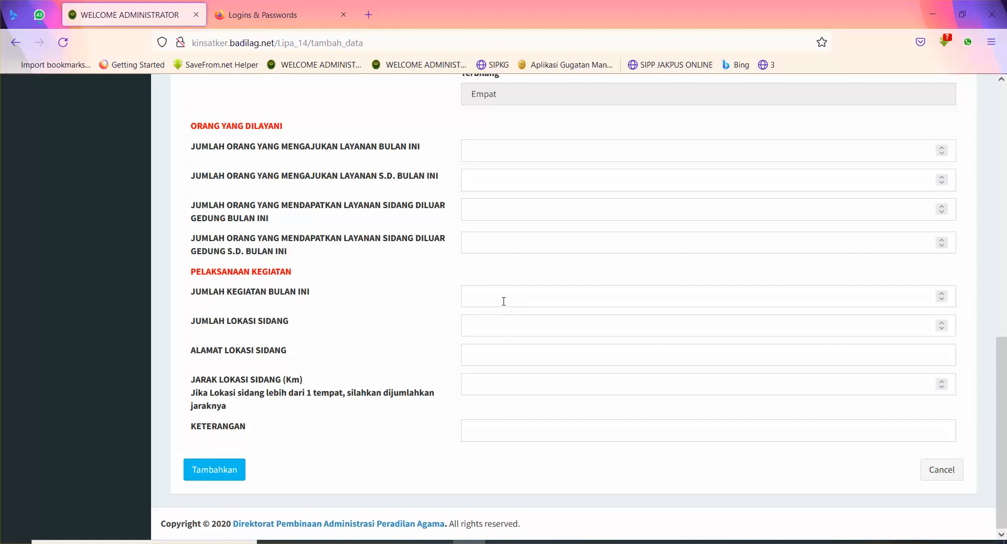
{"action": "left_click", "coordinate": [504, 301]}
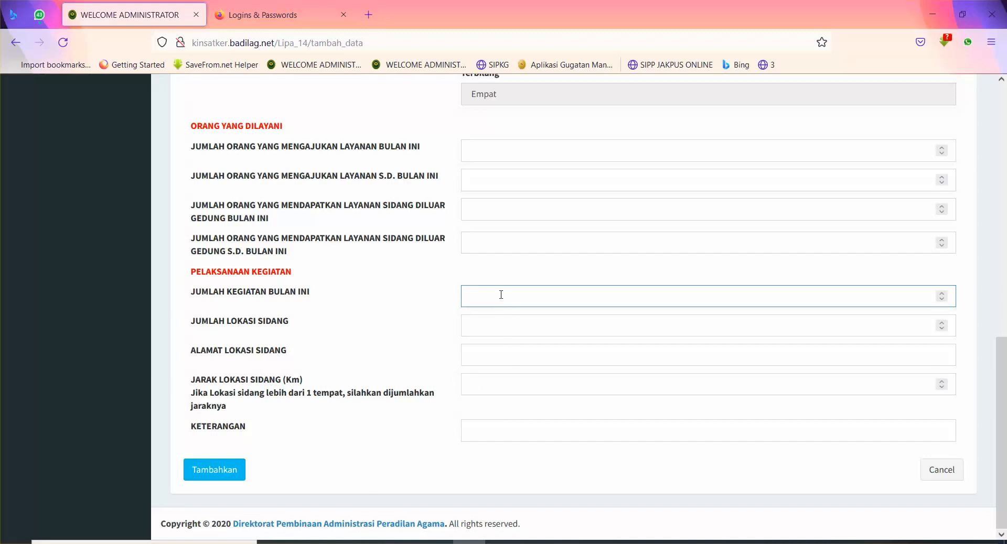
{"action": "left_click", "coordinate": [481, 385]}
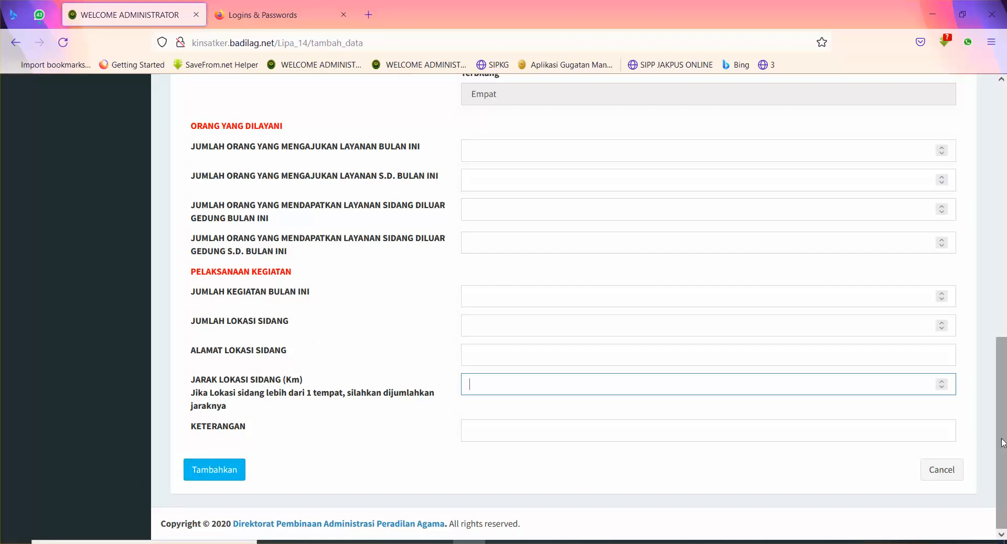
{"action": "left_click_drag", "start_coordinate": [1004, 420], "coordinate": [1005, 153]}
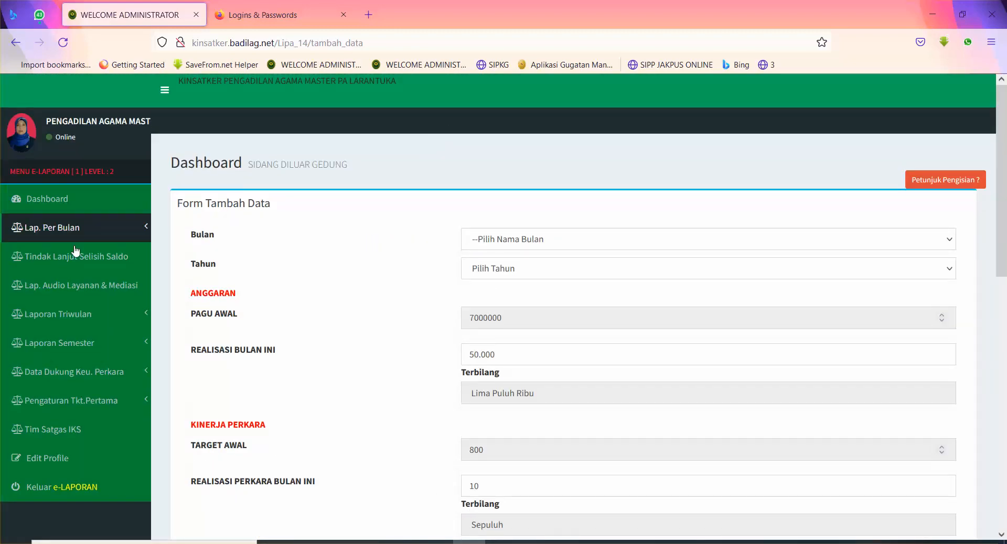
Step: Go to Data LI.PA 15, start a new entry, and scroll through its blank form
{"action": "left_click", "coordinate": [81, 231]}
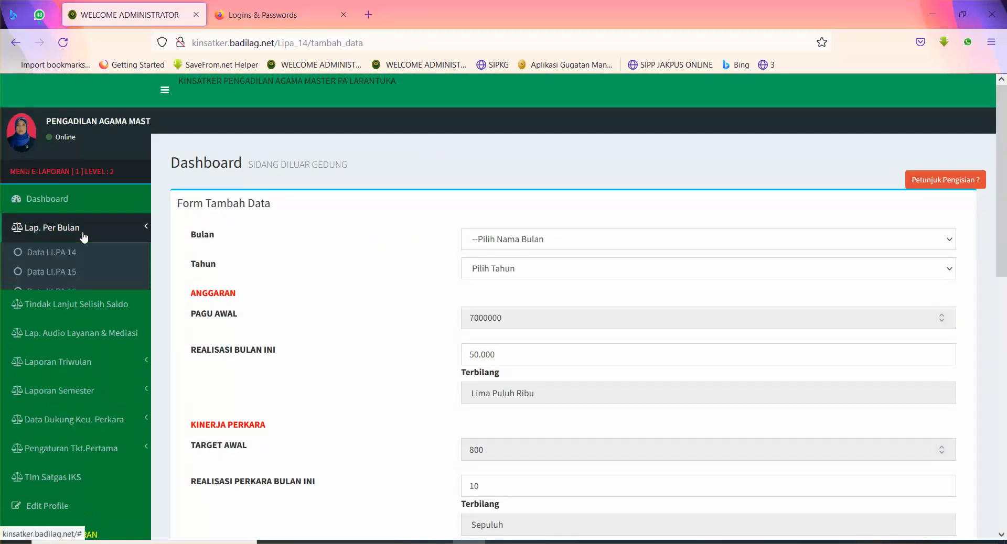
{"action": "left_click", "coordinate": [62, 272]}
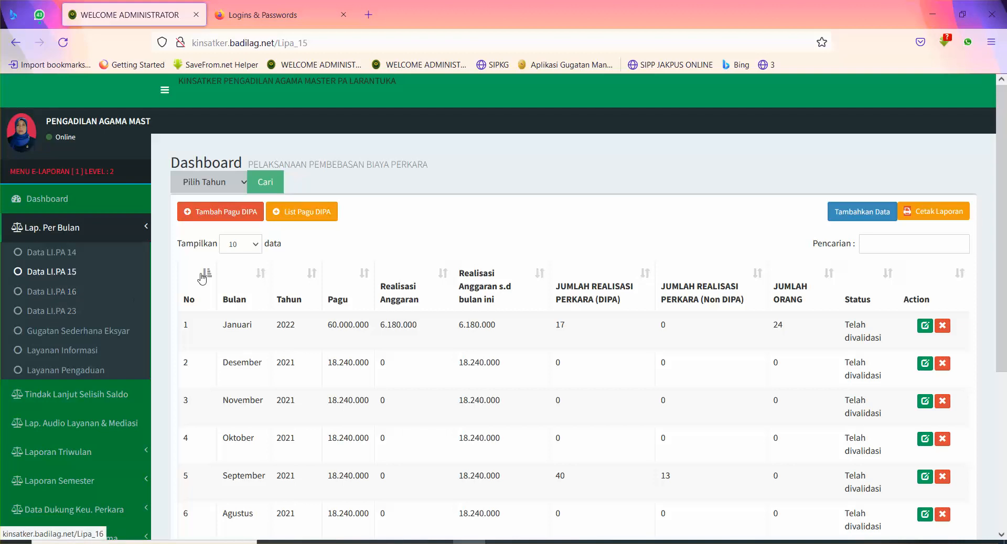
{"action": "left_click", "coordinate": [861, 213]}
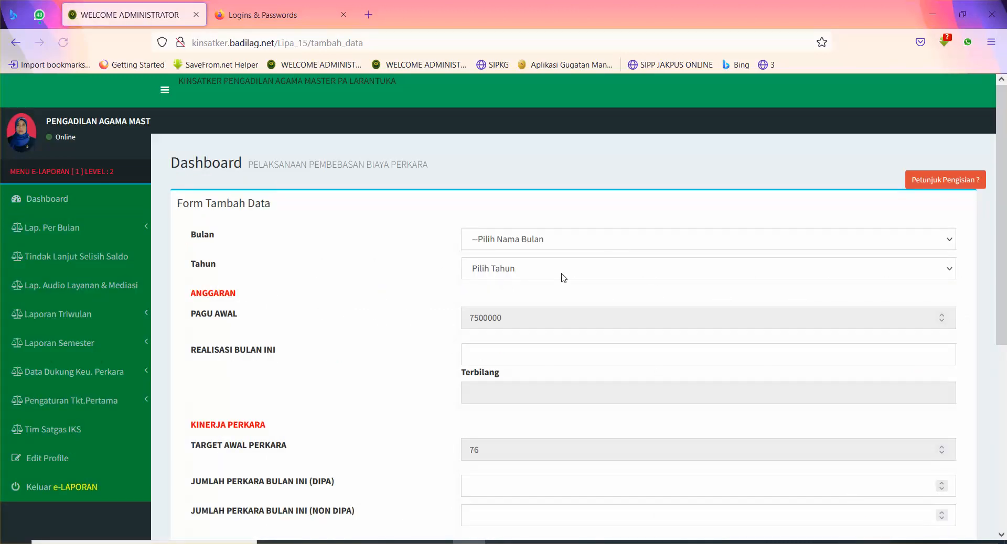
{"action": "left_click", "coordinate": [546, 359]}
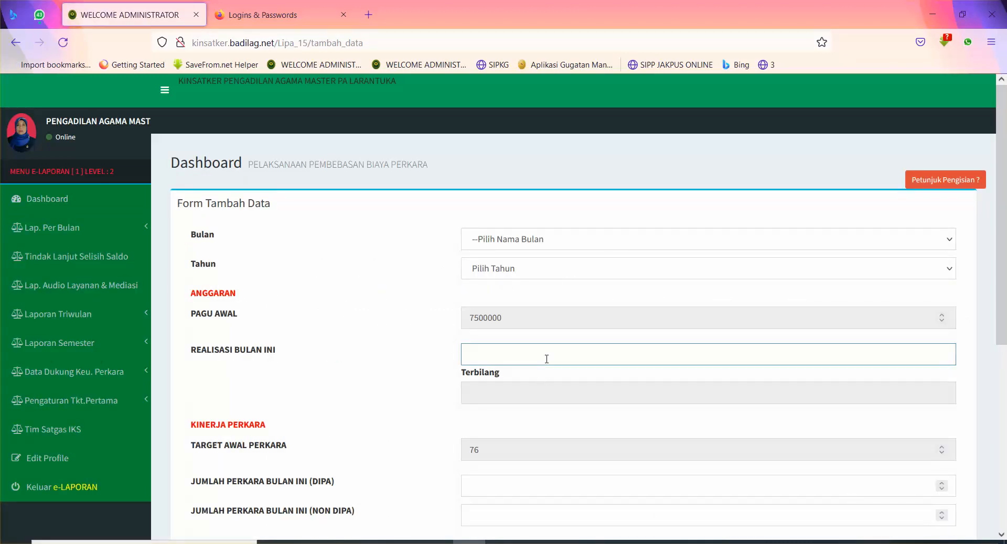
{"action": "scroll", "coordinate": [895, 393], "scroll_direction": "down", "scroll_amount": 4}
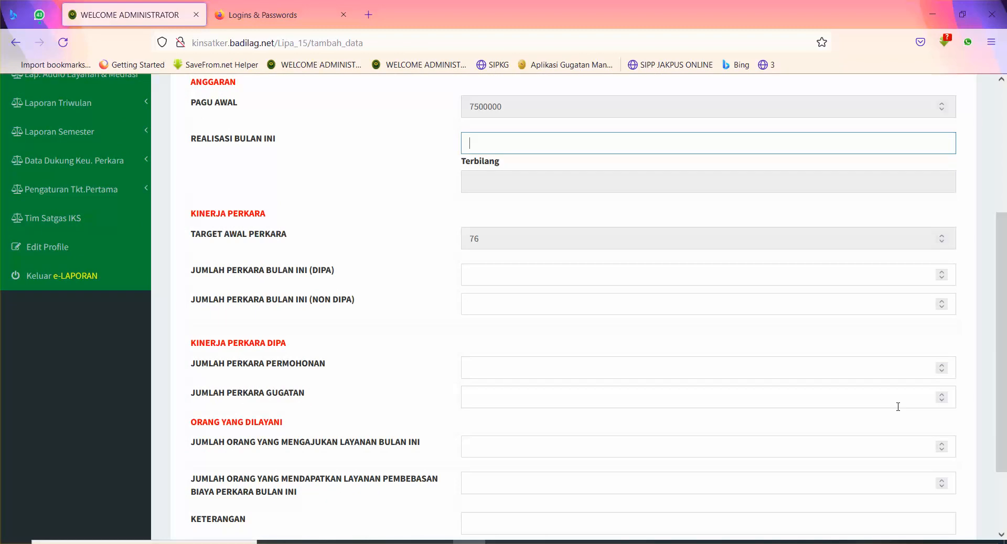
{"action": "scroll", "coordinate": [932, 384], "scroll_direction": "down", "scroll_amount": 2}
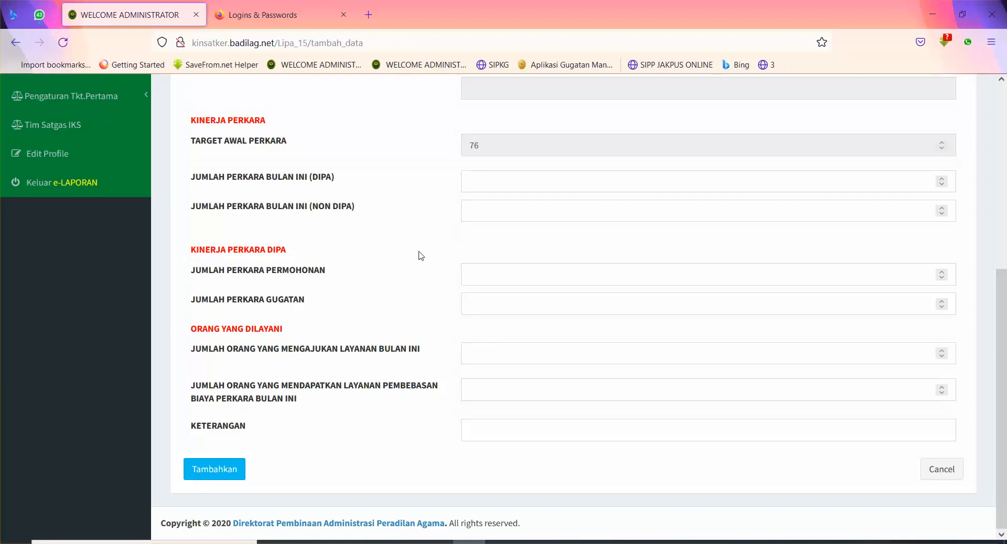
{"action": "scroll", "coordinate": [839, 360], "scroll_direction": "up", "scroll_amount": 2}
{"action": "scroll", "coordinate": [847, 377], "scroll_direction": "up", "scroll_amount": 2}
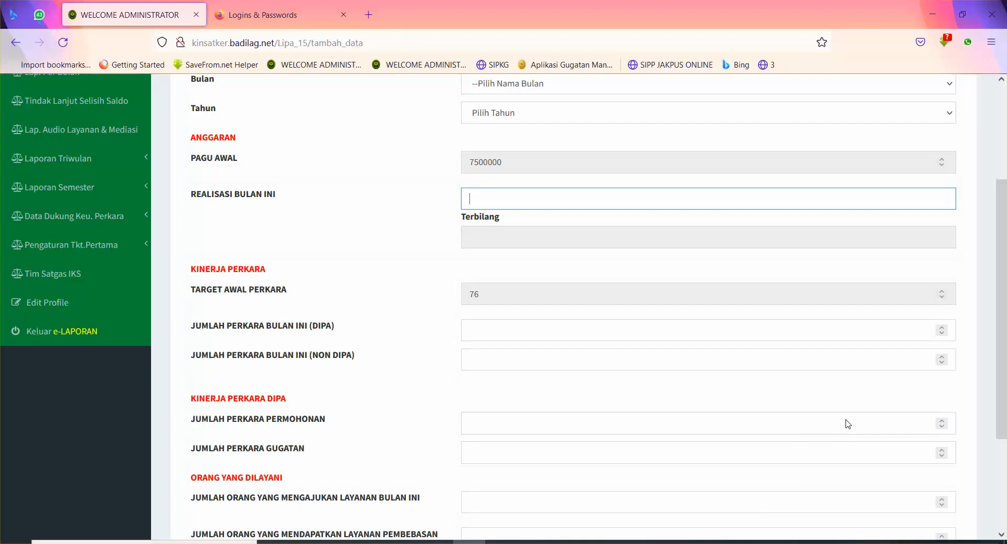
{"action": "scroll", "coordinate": [848, 424], "scroll_direction": "up", "scroll_amount": 1}
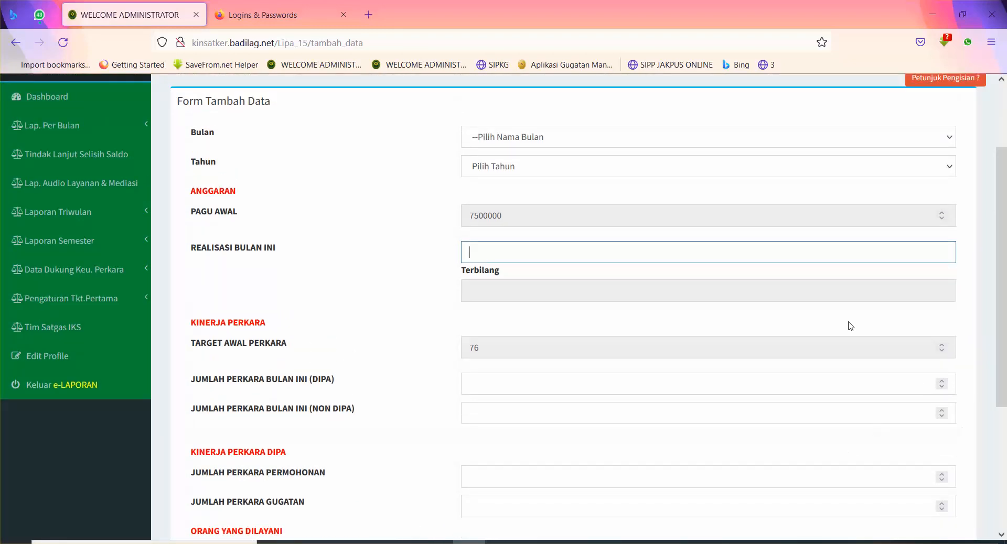
Step: Enter 800.000 in REALISASI BULAN INI, shown as Delapan Ratus Ribu
{"action": "left_click", "coordinate": [736, 254]}
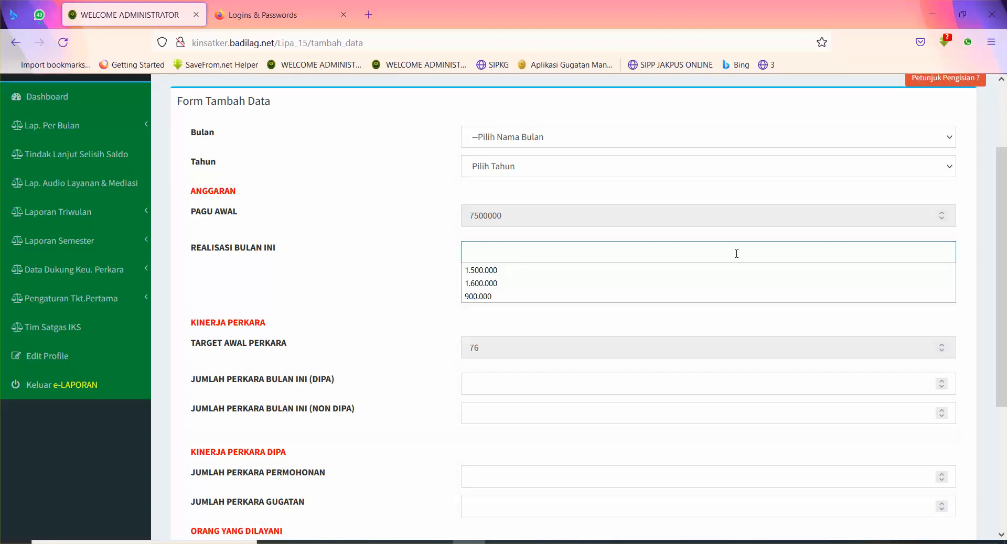
{"action": "type", "text": "800.00"}
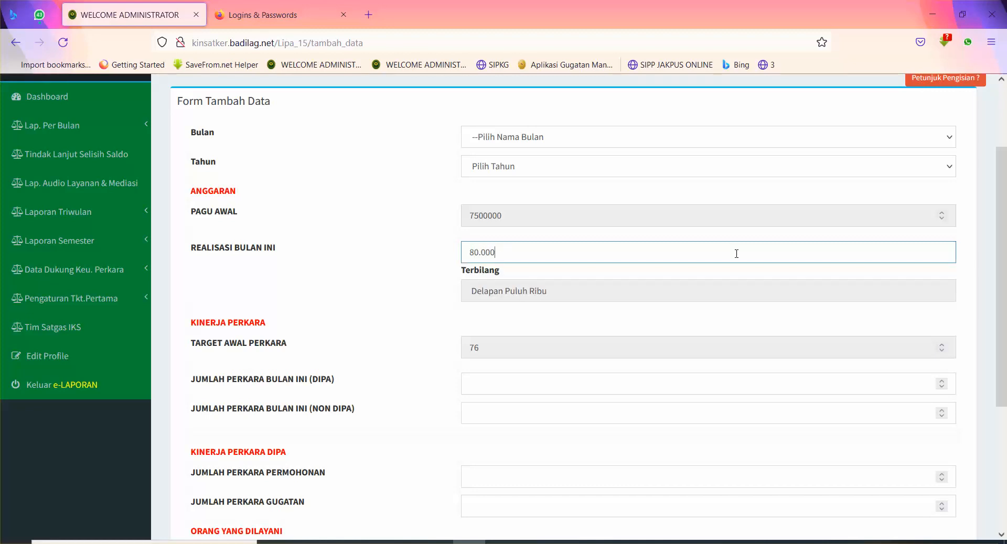
{"action": "type", "text": "0"}
{"action": "scroll", "coordinate": [828, 387], "scroll_direction": "up", "scroll_amount": 1}
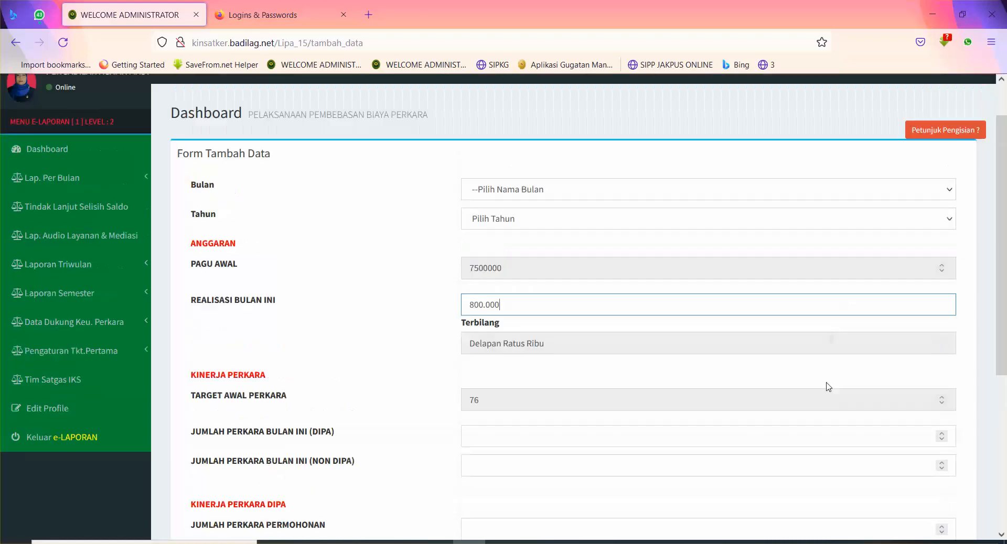
{"action": "scroll", "coordinate": [829, 387], "scroll_direction": "up", "scroll_amount": 1}
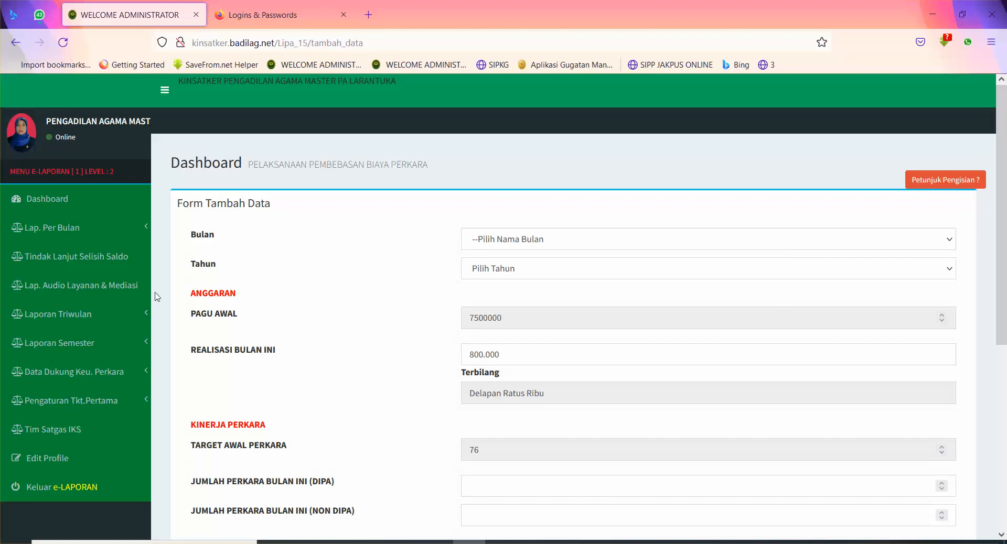
{"action": "left_click", "coordinate": [133, 239]}
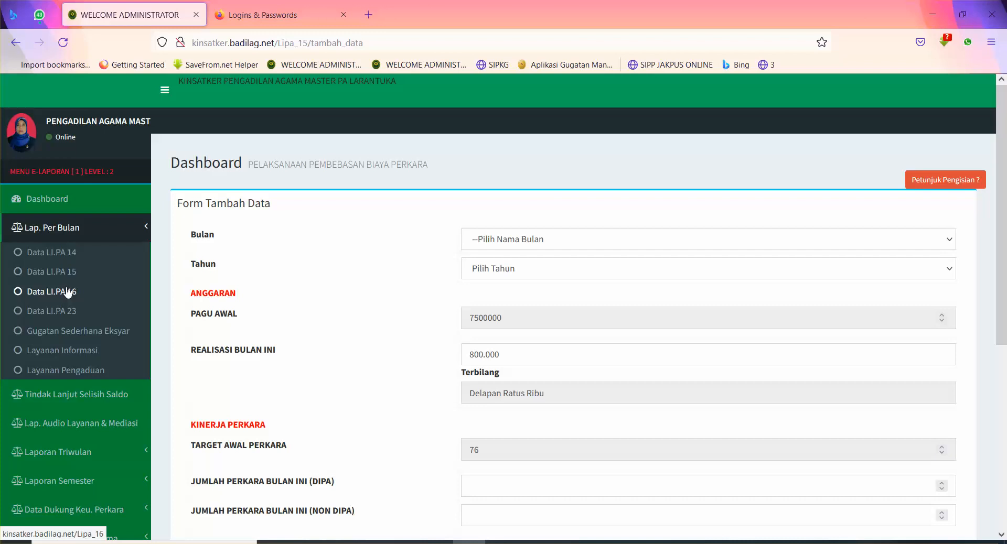
Step: Browse the LI.PA 16, LI.PA 23 and LI.PA 15 lists, ending on the LI.PA 14 list
{"action": "left_click", "coordinate": [67, 292]}
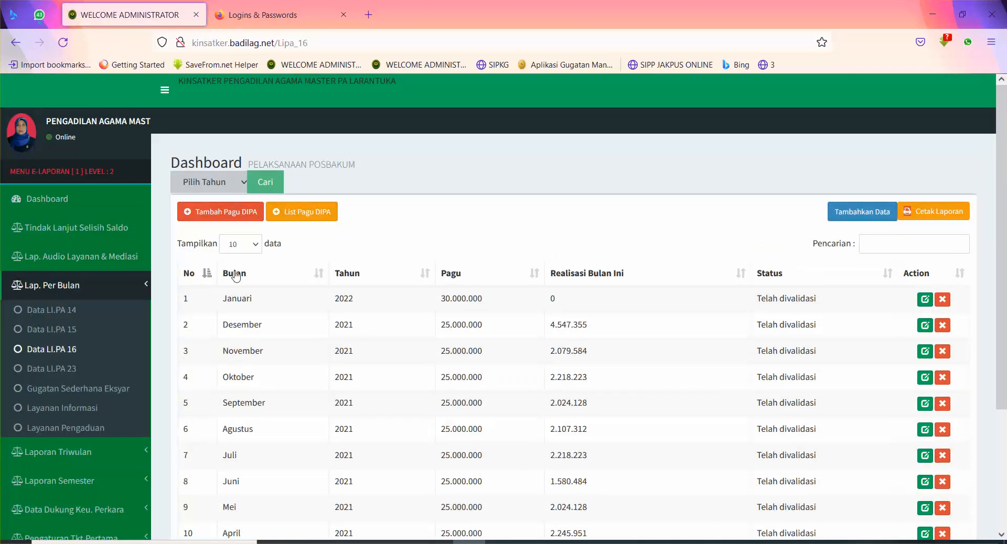
{"action": "left_click", "coordinate": [52, 369]}
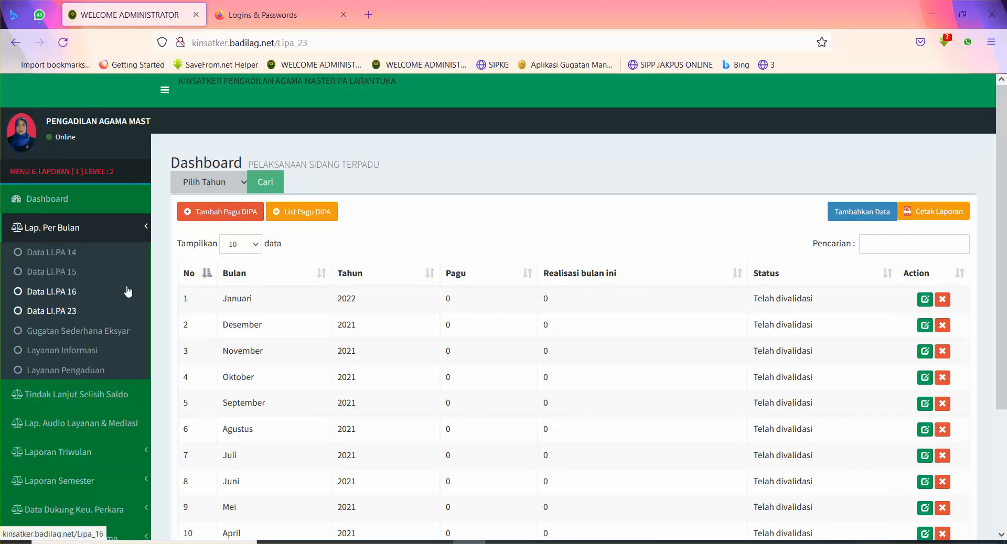
{"action": "left_click", "coordinate": [55, 271]}
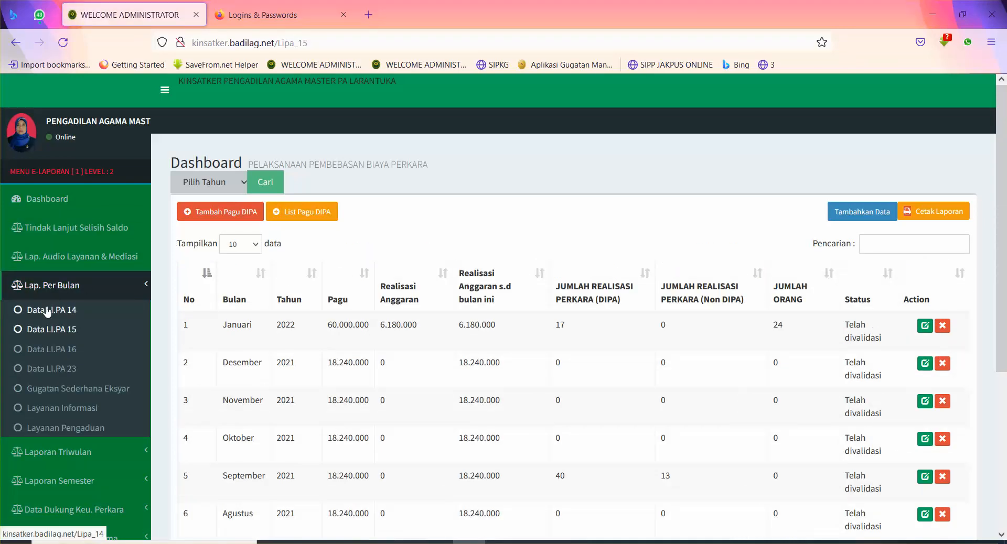
{"action": "left_click", "coordinate": [47, 311]}
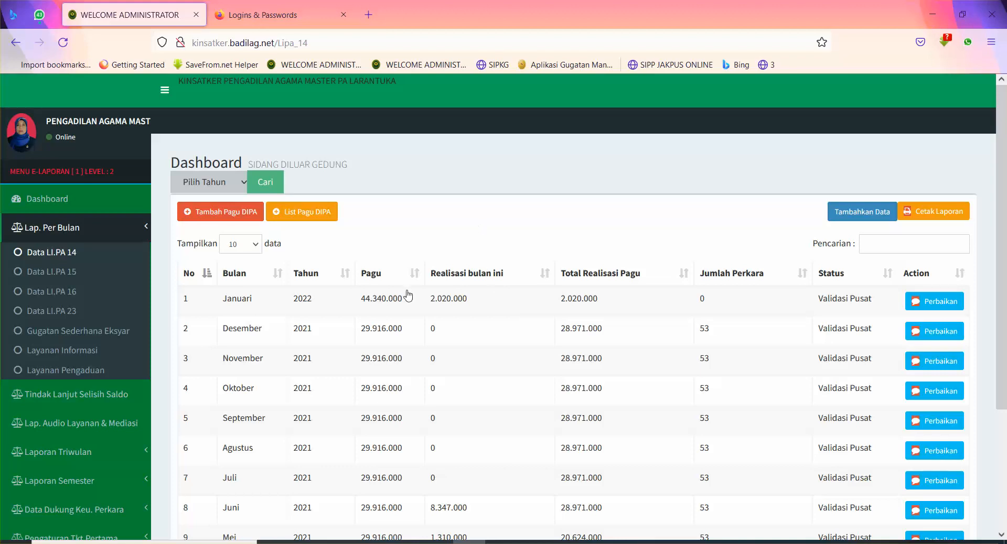
Step: Return to the LI.PA 15 list and toggle the Lap. Per Bulan menu closed and open again
{"action": "left_click", "coordinate": [73, 283]}
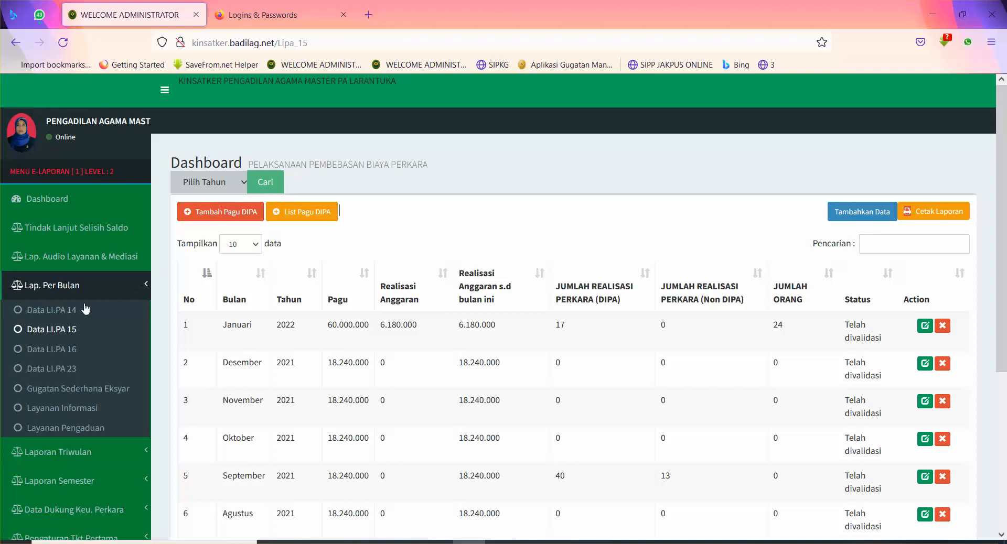
{"action": "left_click", "coordinate": [125, 285]}
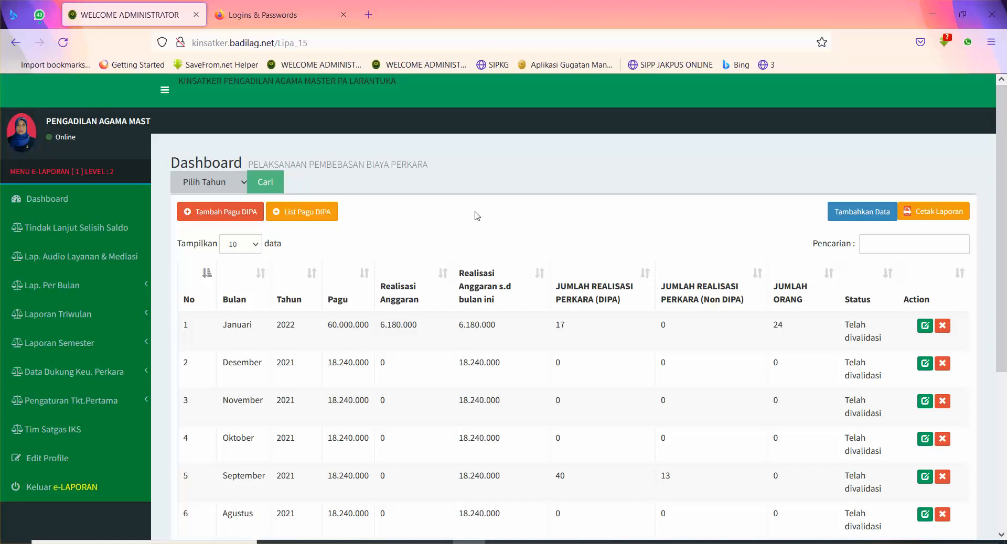
{"action": "left_click", "coordinate": [103, 285]}
{"action": "left_click", "coordinate": [103, 289]}
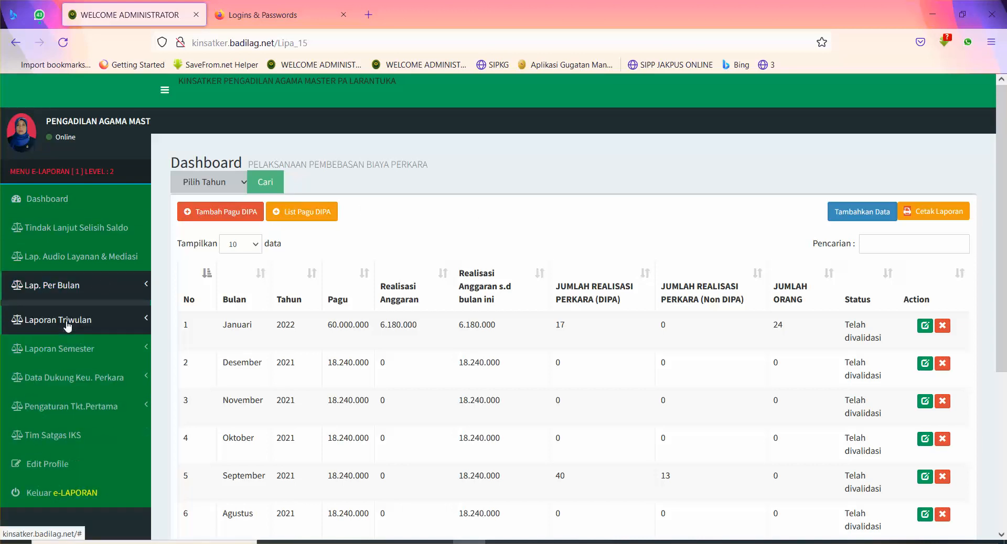
{"action": "left_click", "coordinate": [100, 294]}
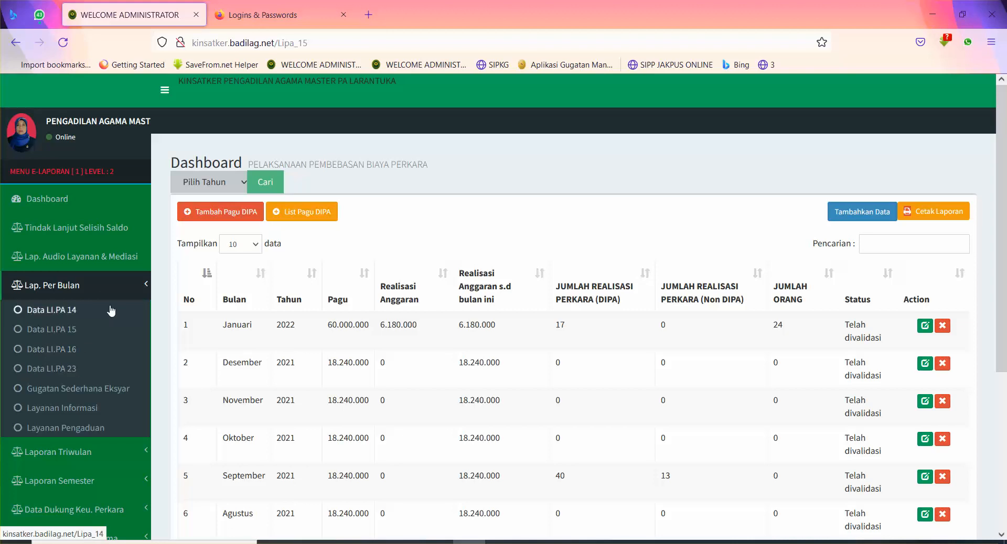